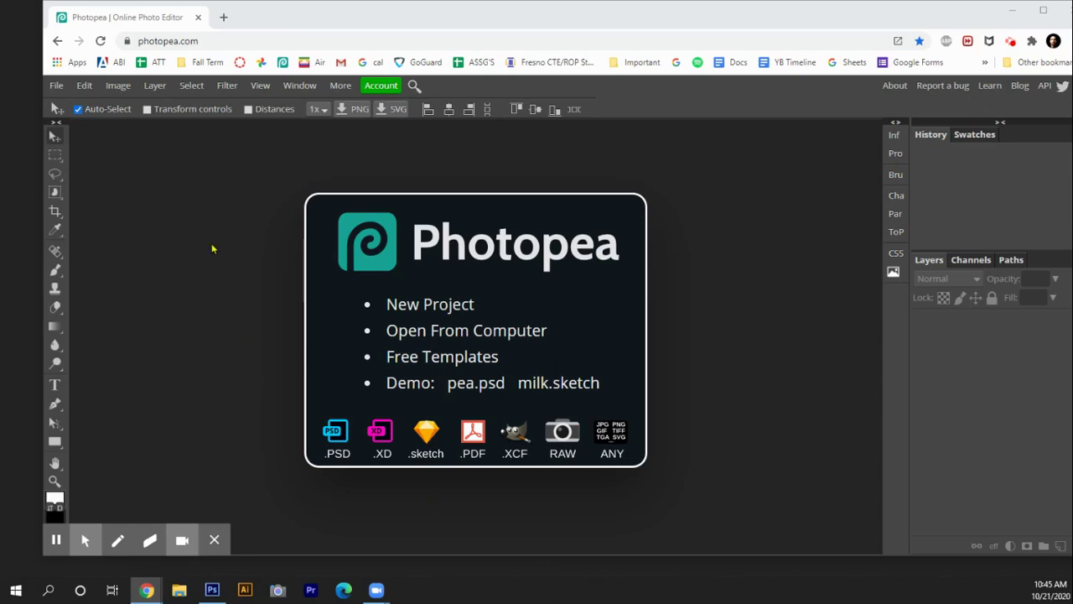
Open the BEAR 2 image from the Desktop folder via File > Open
left_click(57, 85)
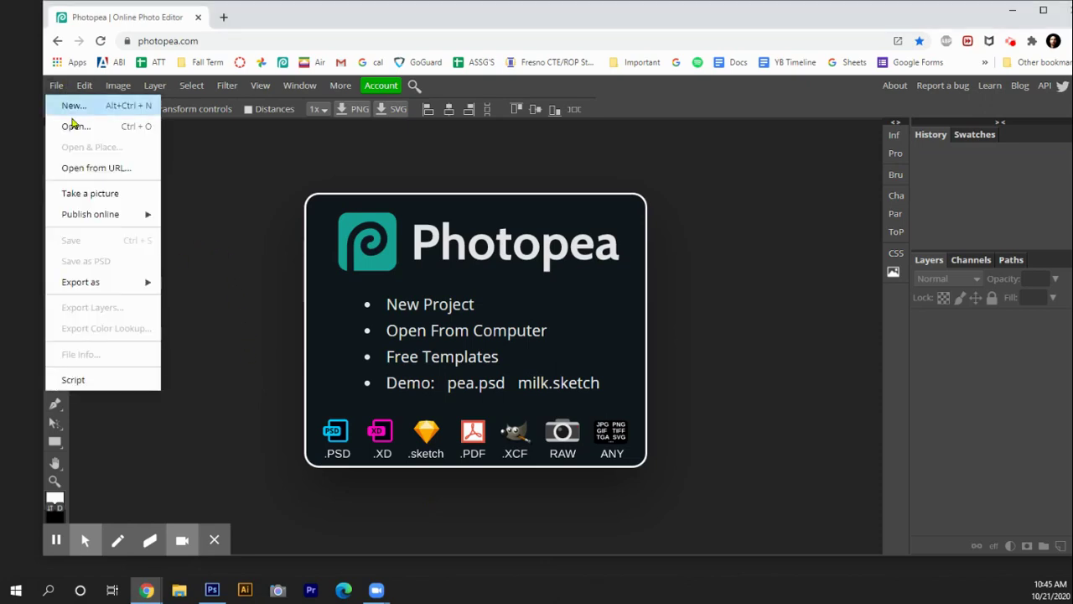
left_click(74, 124)
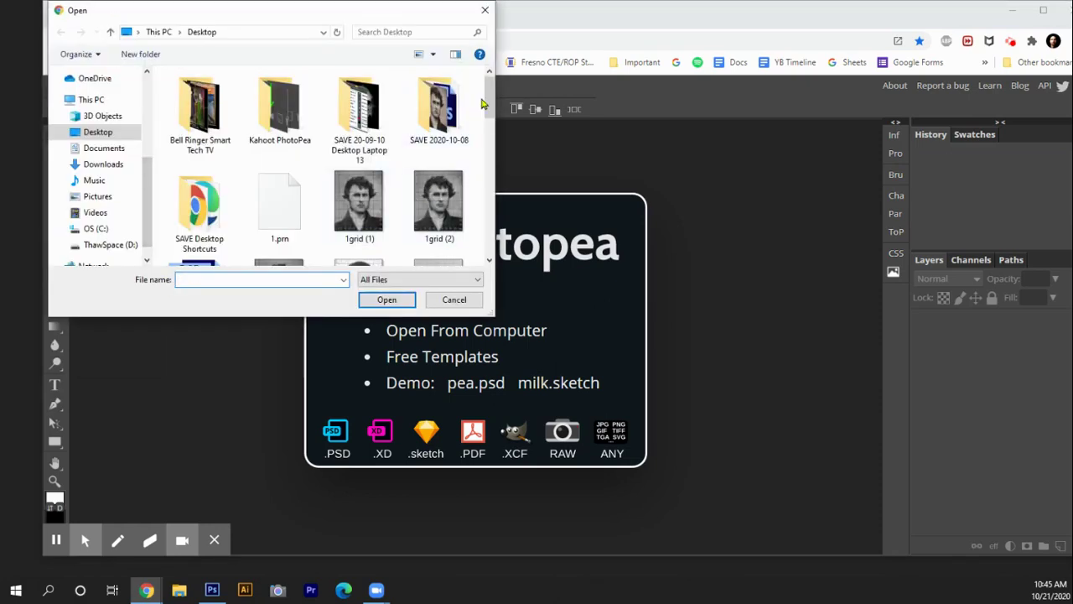
left_click_drag(486, 99, 484, 160)
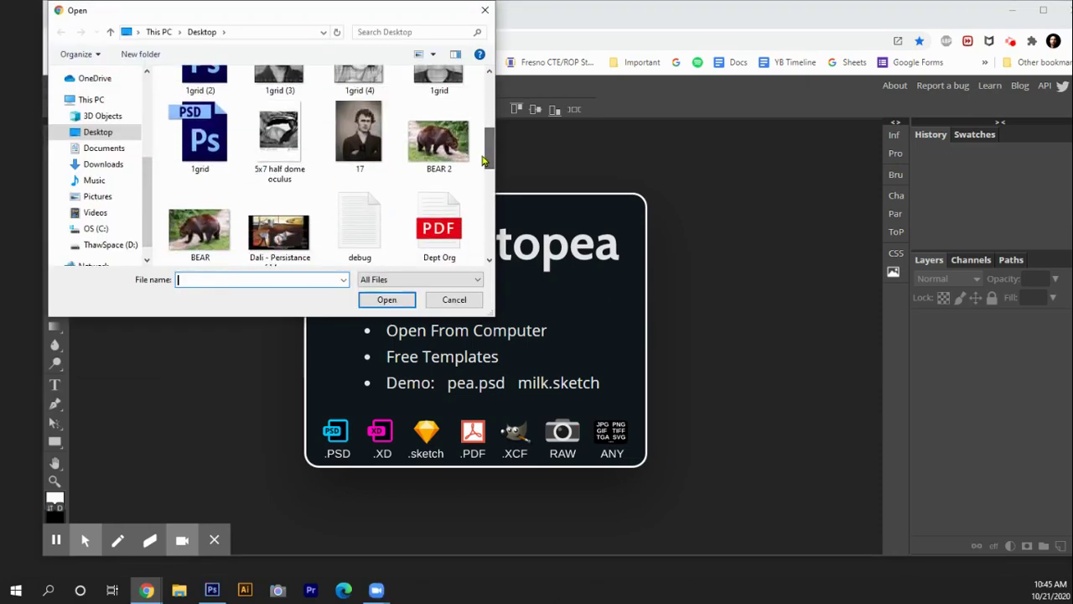
left_click(457, 144)
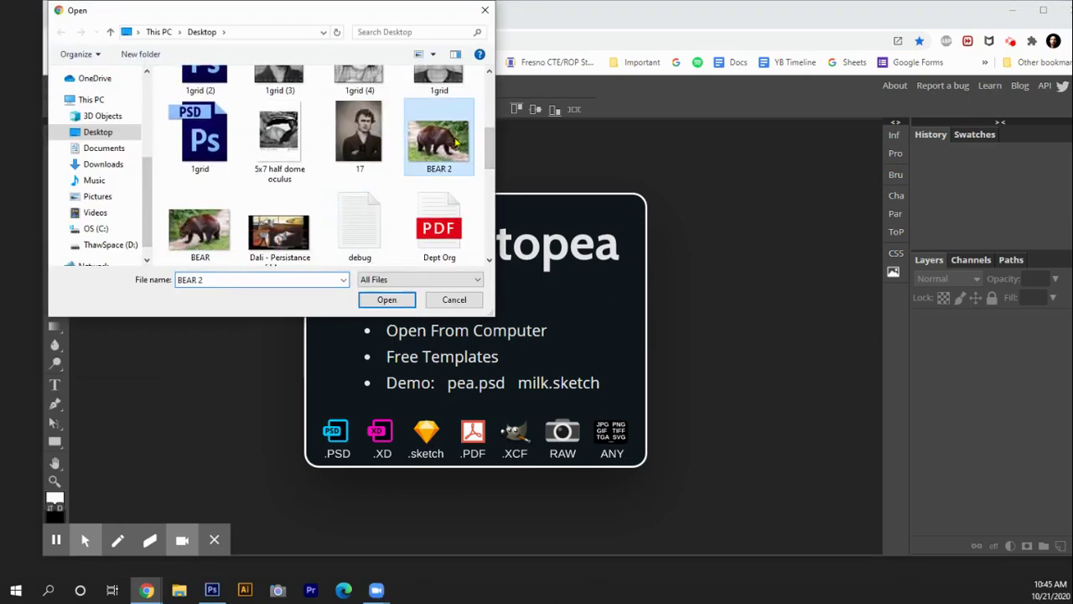
left_click(401, 302)
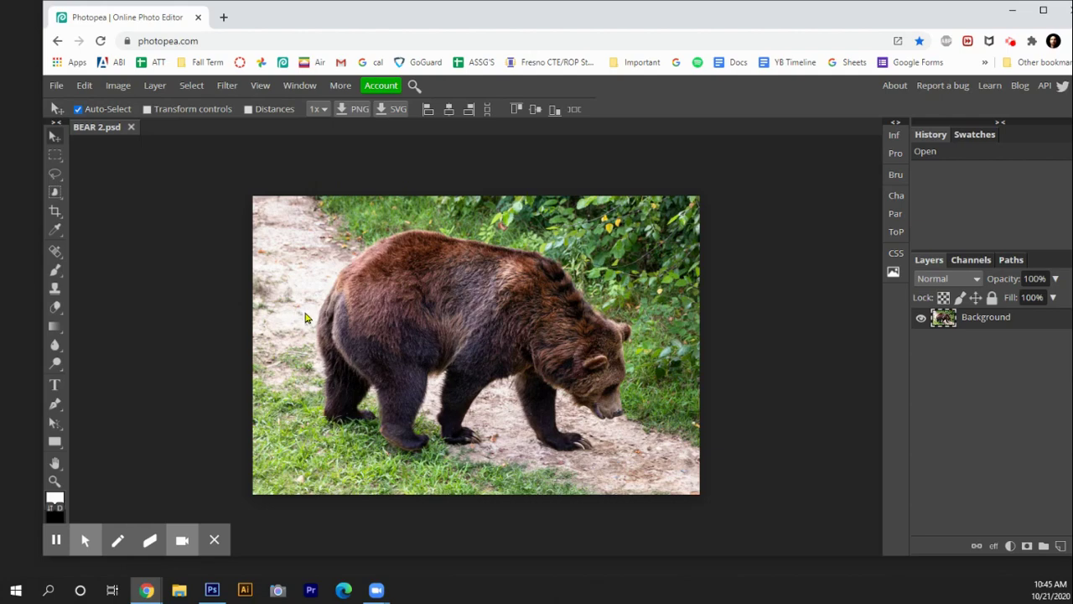
right_click(55, 194)
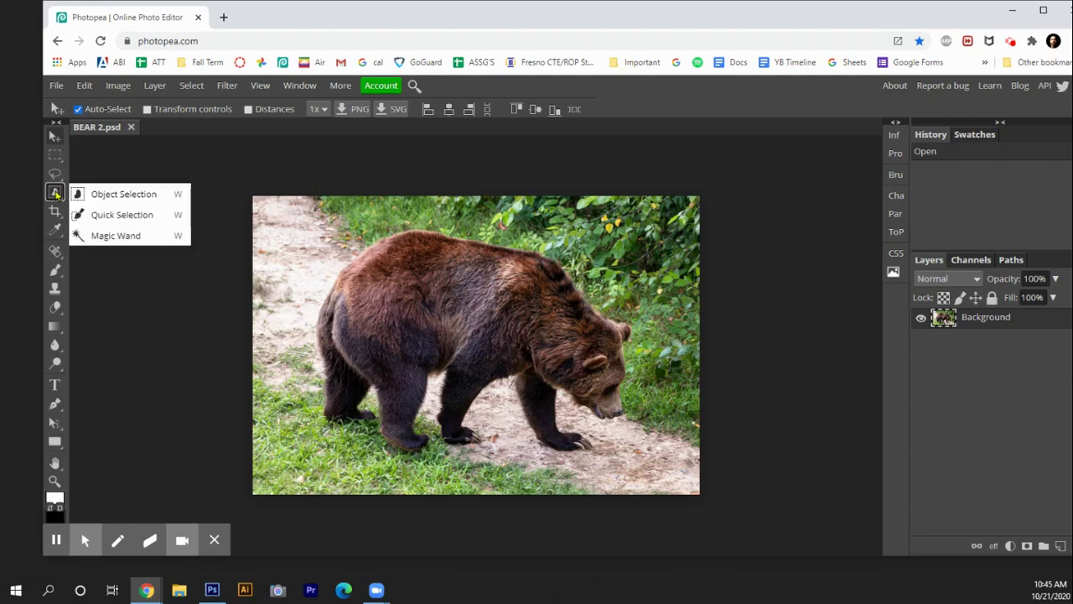
left_click(168, 220)
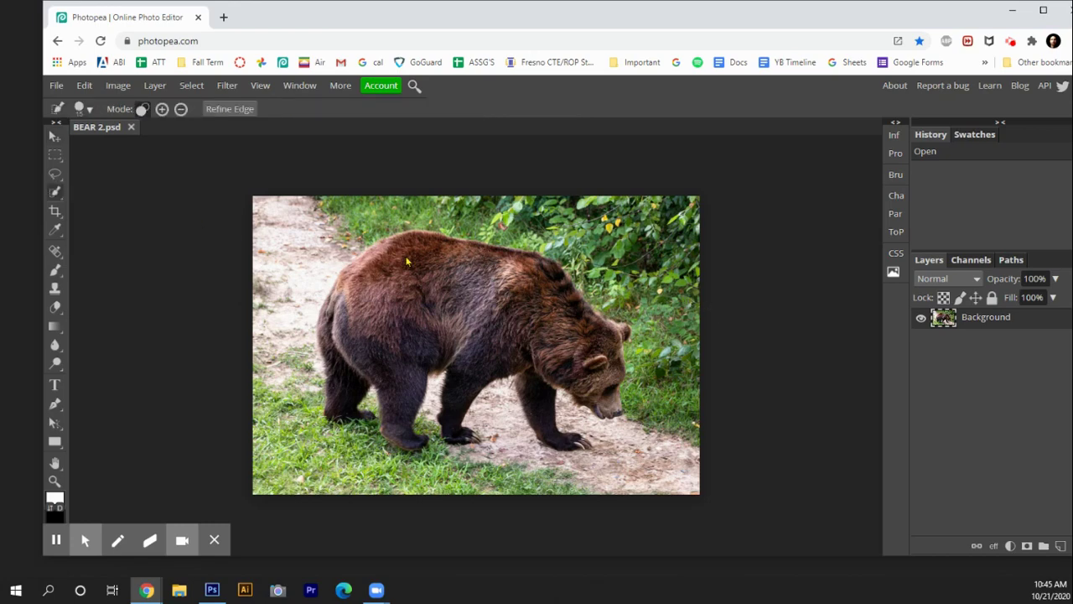
mouse_move(360, 261)
left_mouse_down()
mouse_move(403, 229)
mouse_move(448, 229)
mouse_move(565, 261)
mouse_move(483, 235)
mouse_move(447, 237)
left_mouse_up()
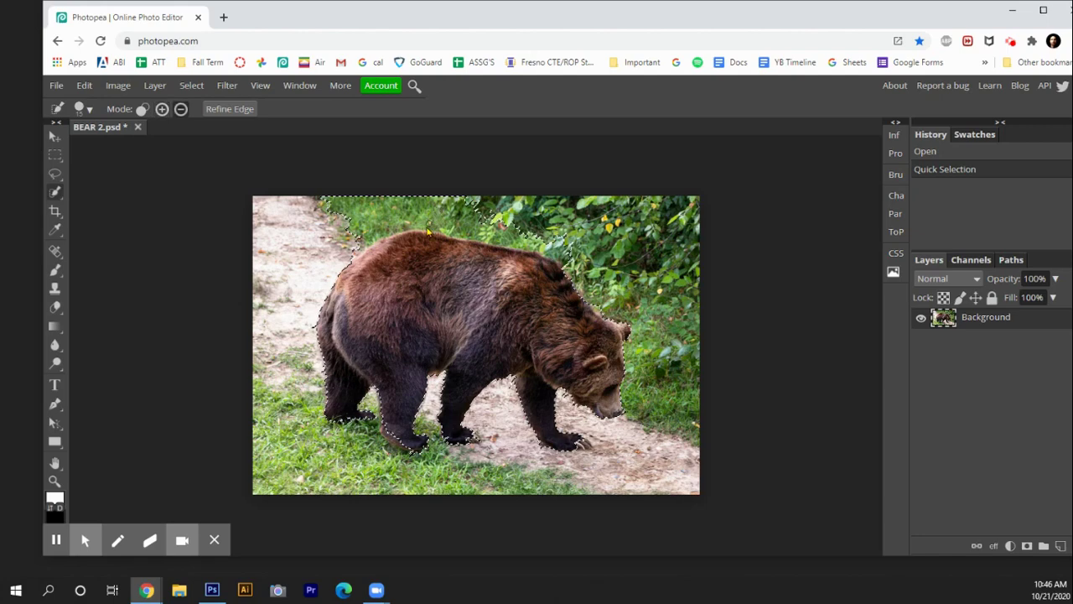
left_click(422, 238, "alt")
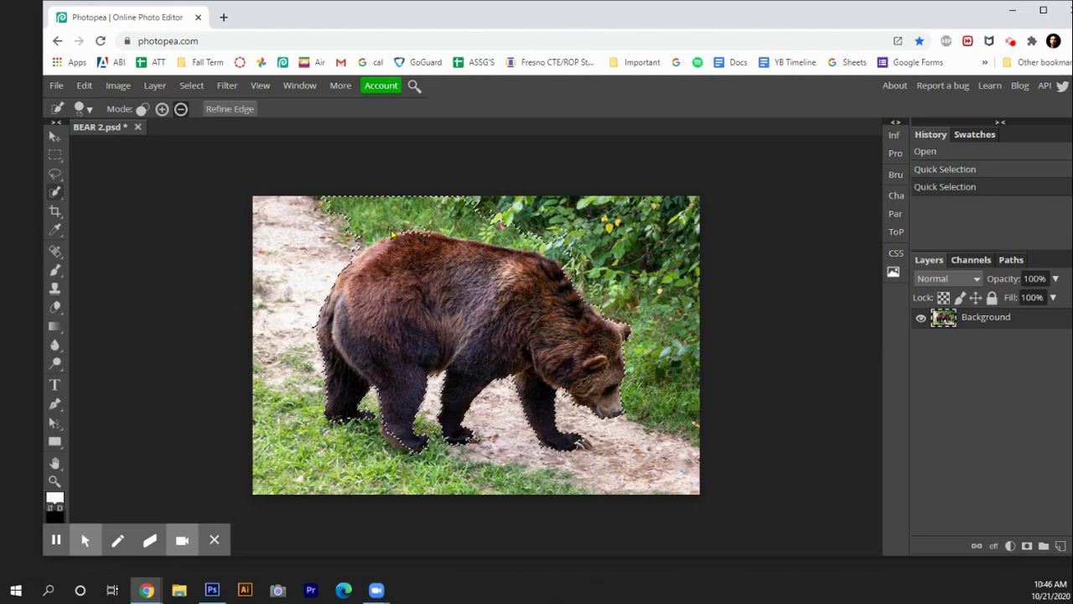
left_click(388, 237, "alt")
left_click(366, 249, "alt")
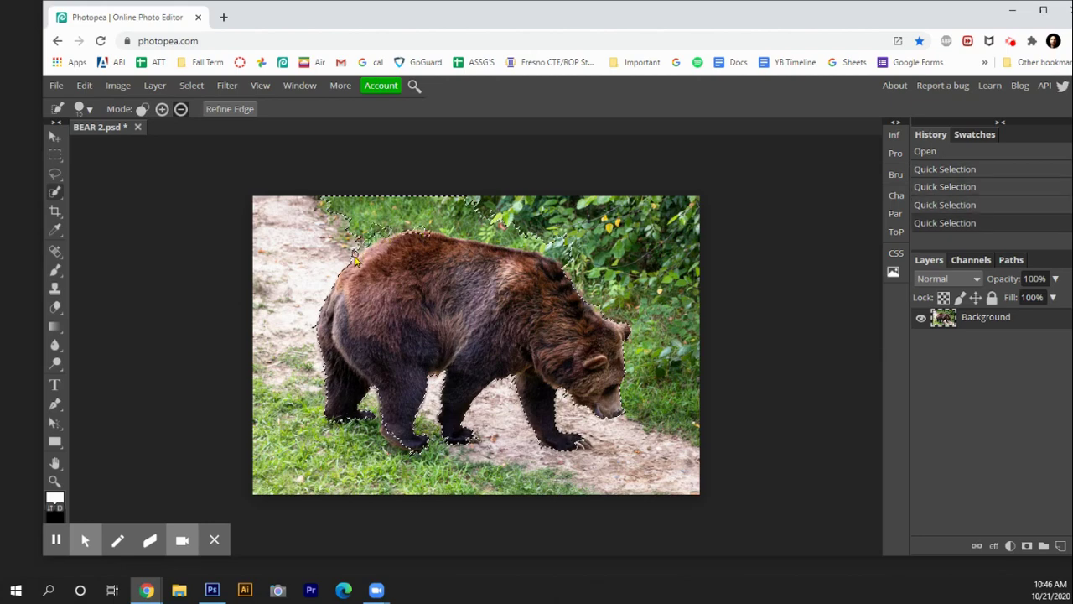
mouse_move(359, 259)
left_mouse_down()
mouse_move(411, 252)
mouse_move(413, 238)
left_mouse_up()
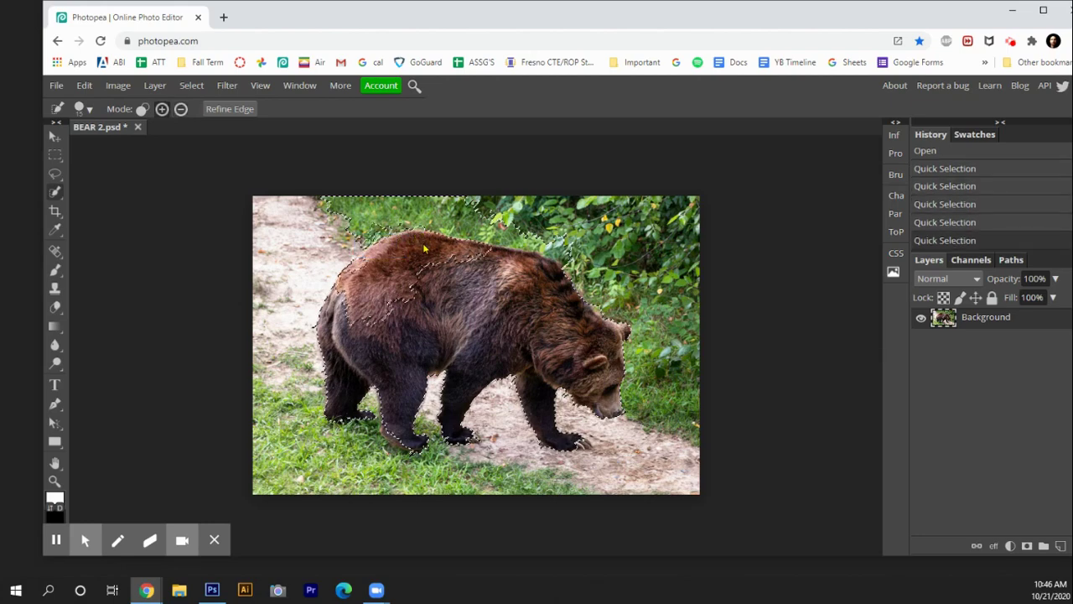
key("ctrl+d")
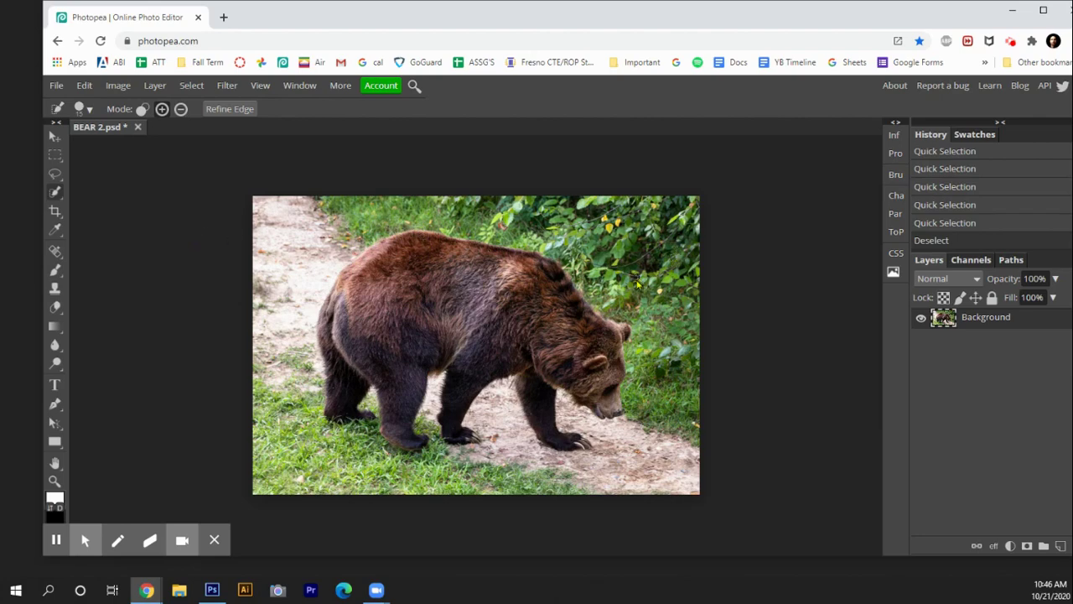
With the Polygonal Lasso, select and delete the background patch above the bear's back
right_click(54, 175)
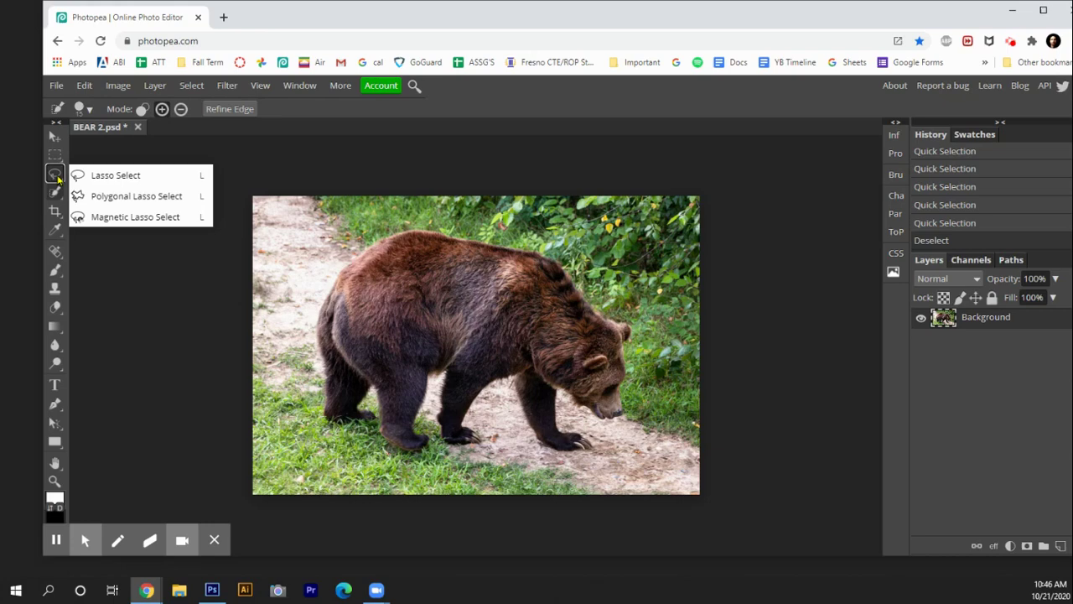
left_click(118, 195)
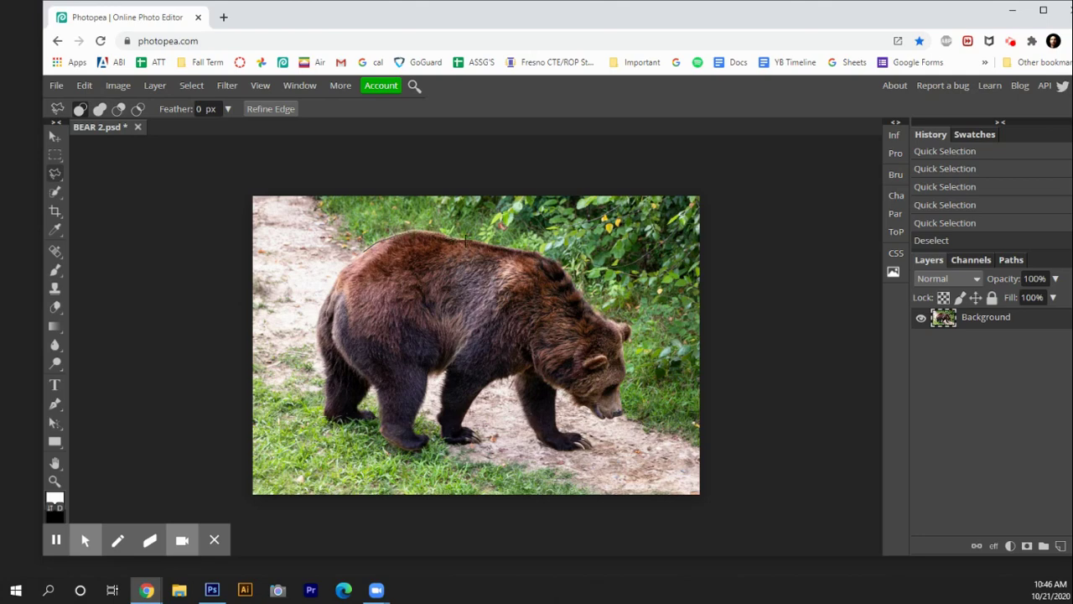
mouse_move(484, 238)
left_mouse_down()
mouse_move(483, 169)
mouse_move(234, 164)
mouse_move(242, 241)
mouse_move(346, 246)
left_mouse_up()
key("Delete")
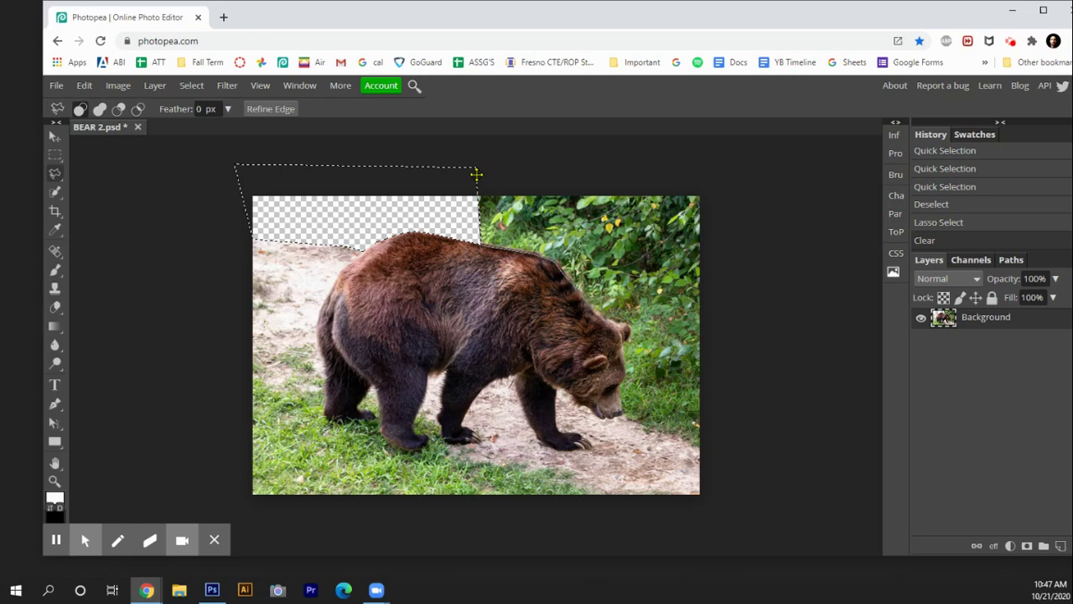
Lasso and delete the top-right foliage, the grass right of the back, and the ground left of the bear
mouse_move(476, 174)
left_mouse_down()
mouse_move(718, 163)
mouse_move(747, 193)
mouse_move(675, 256)
mouse_move(577, 285)
left_mouse_up()
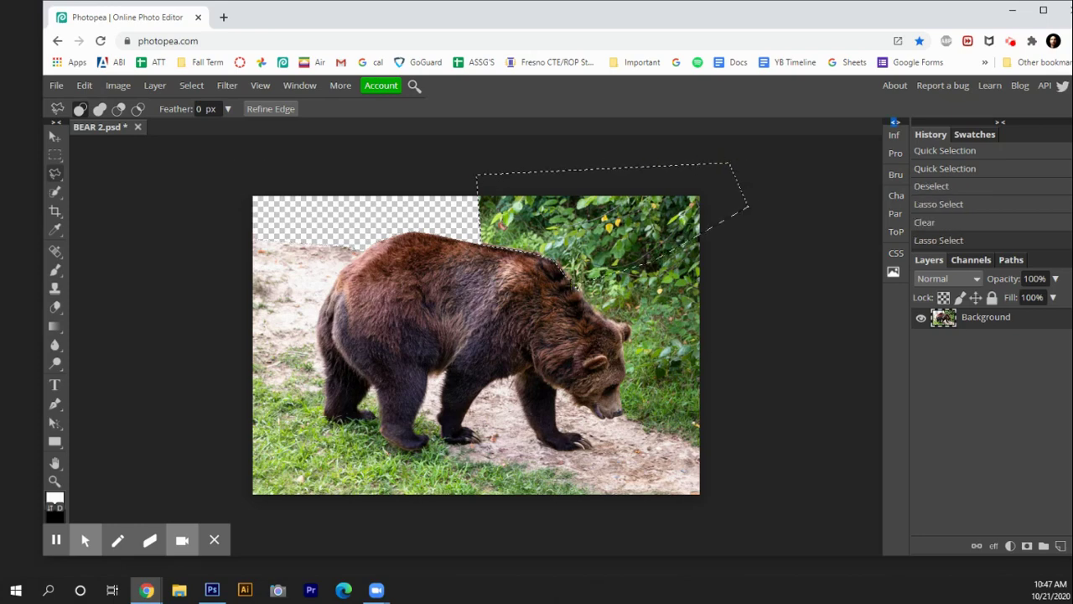
key("Delete")
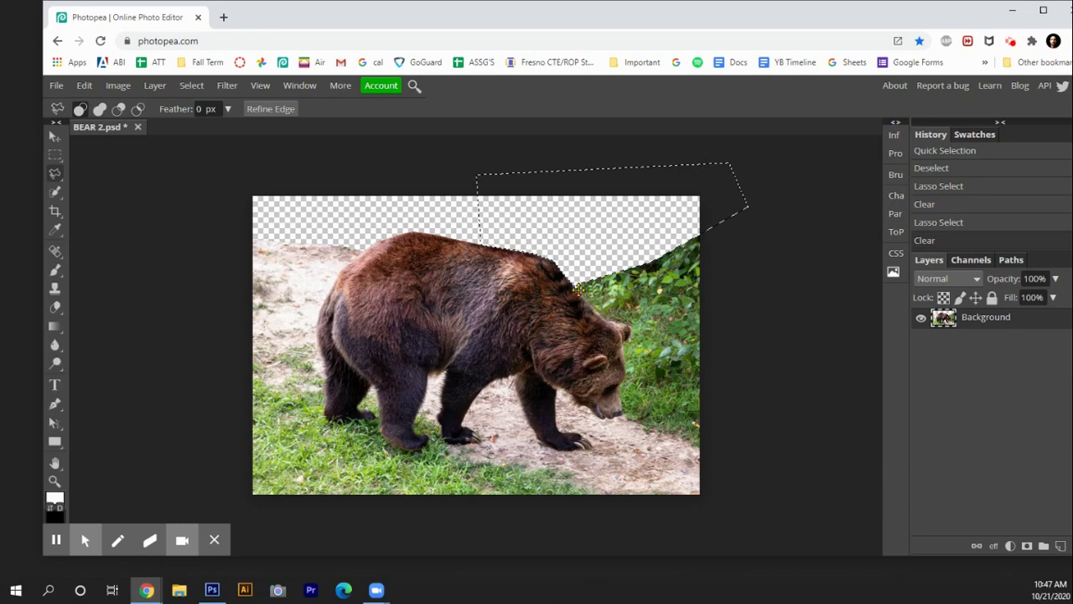
mouse_move(580, 284)
left_mouse_down()
mouse_move(581, 270)
mouse_move(682, 223)
mouse_move(711, 229)
mouse_move(743, 267)
mouse_move(714, 362)
mouse_move(634, 337)
mouse_move(626, 324)
left_mouse_up()
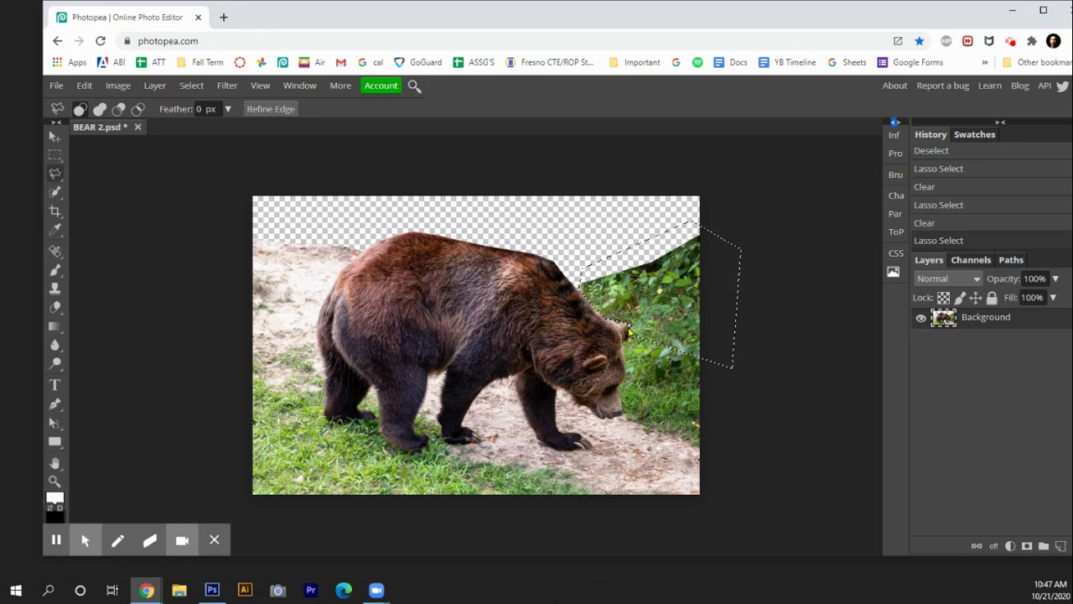
key("Delete")
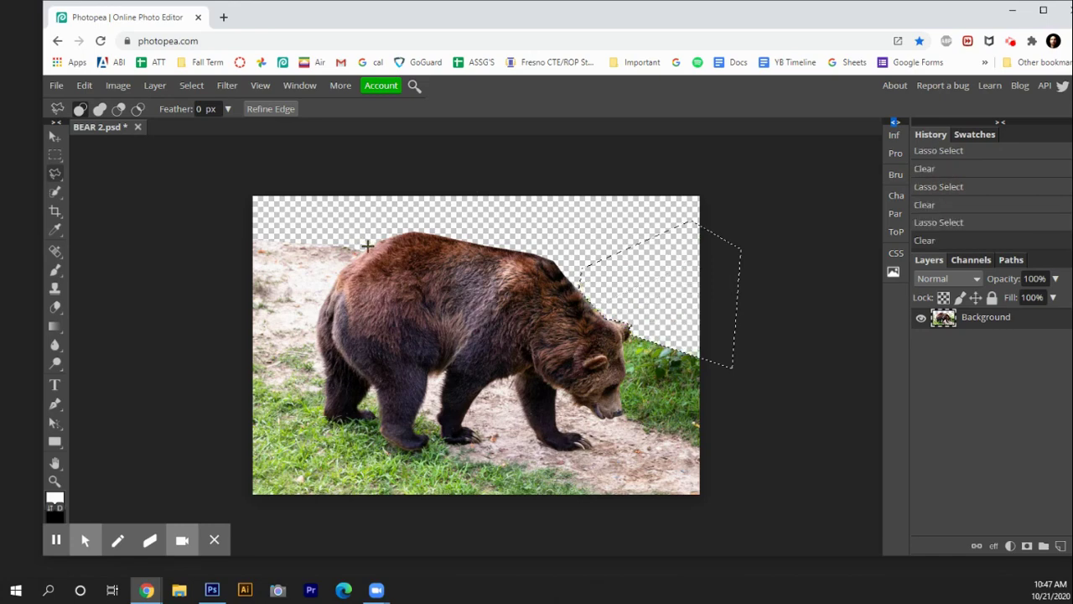
mouse_move(368, 244)
left_mouse_down()
mouse_move(320, 308)
mouse_move(320, 386)
mouse_move(221, 394)
mouse_move(191, 203)
mouse_move(228, 169)
mouse_move(342, 157)
mouse_move(381, 172)
mouse_move(387, 207)
left_mouse_up()
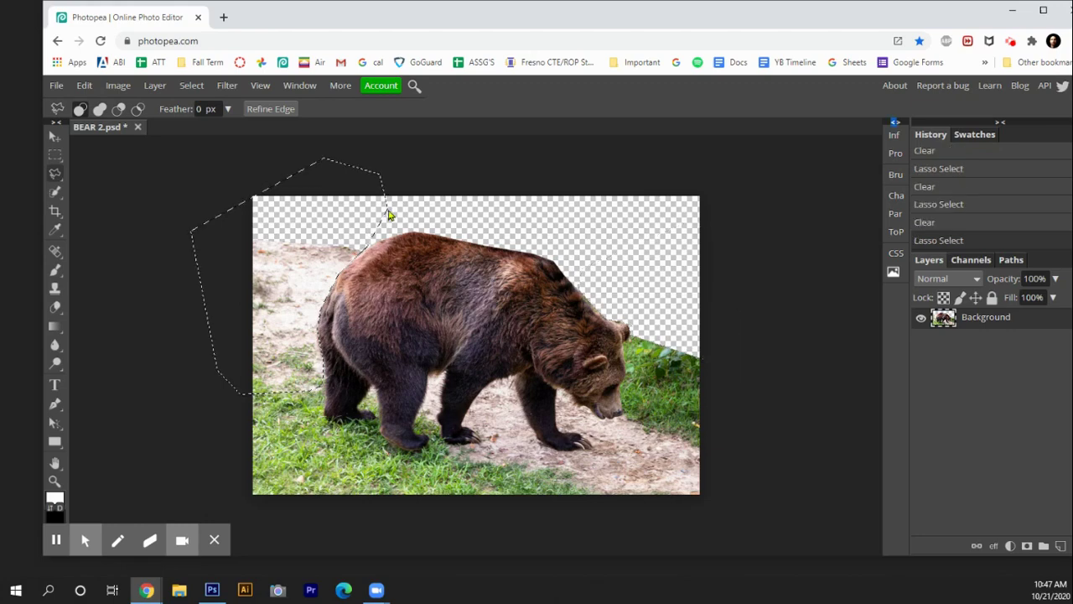
key("Delete")
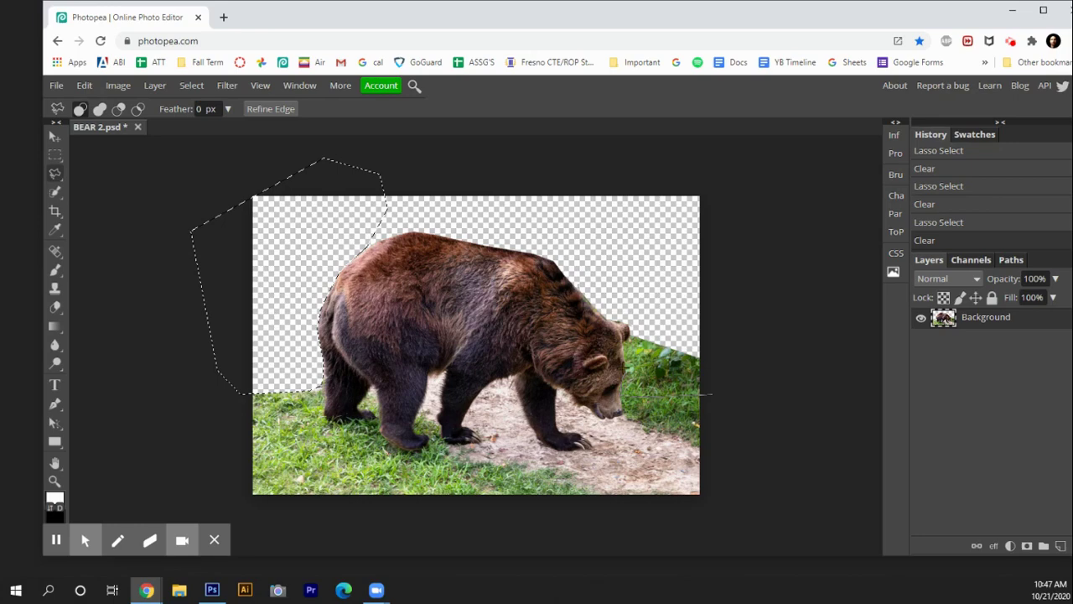
Outline and delete the grass patch right of the bear's head, then deselect
left_click(631, 331)
left_click(700, 293)
left_click(742, 310)
double_click(715, 392)
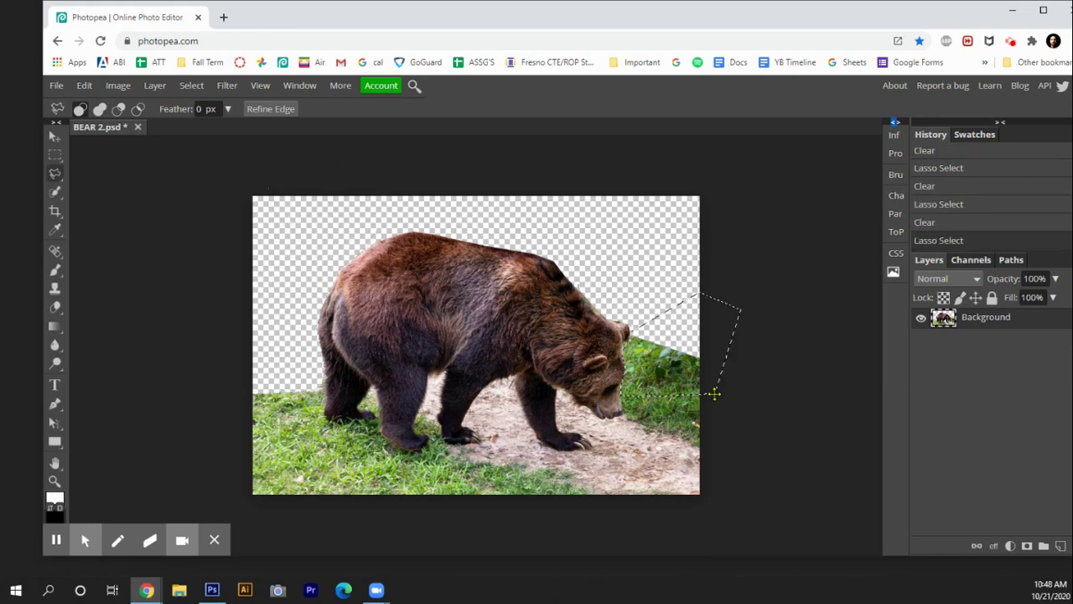
key("Delete")
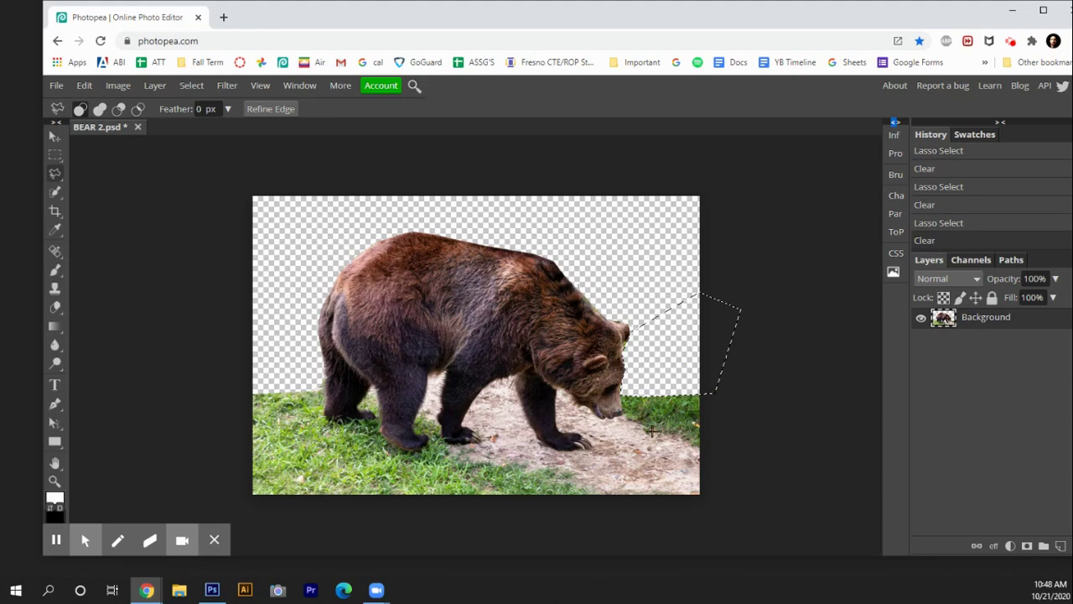
key("ctrl+d")
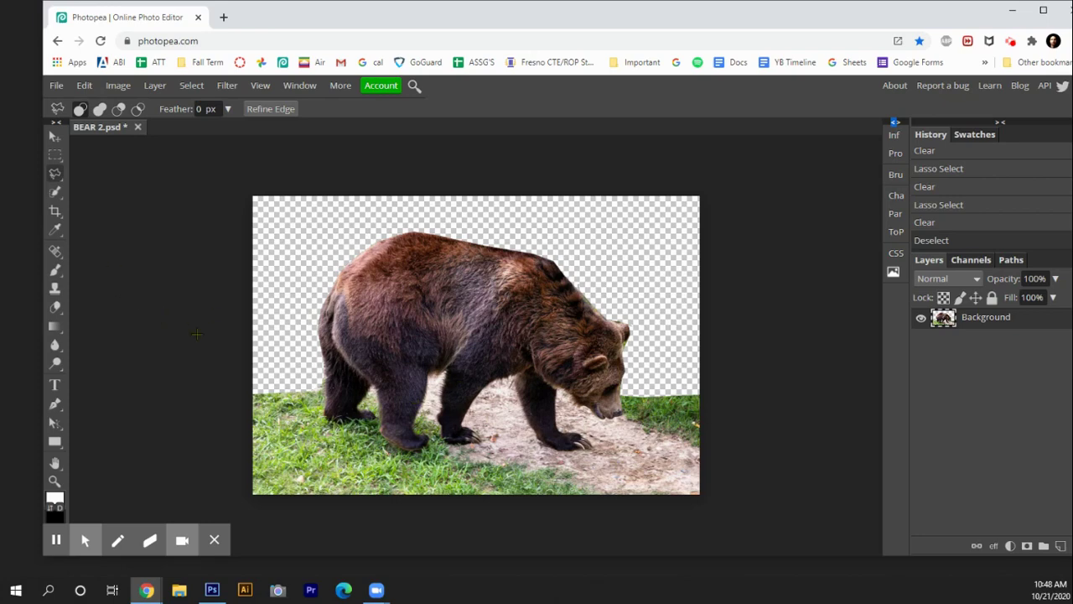
key("ctrl+plus")
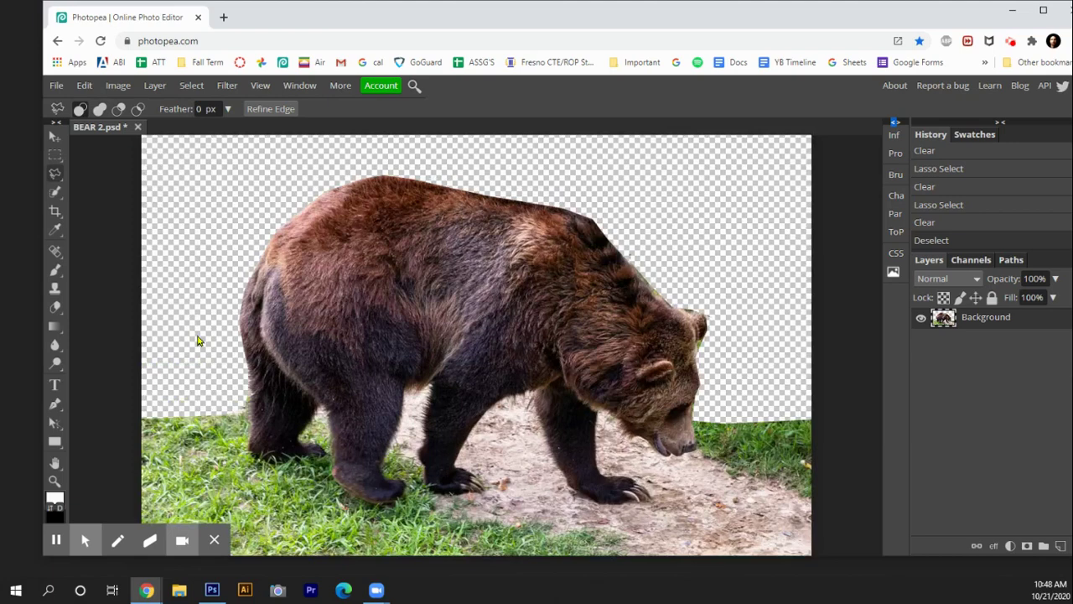
Delete leftover background between the legs, under the belly and near the leg, then deselect
left_click(403, 413)
key("Delete")
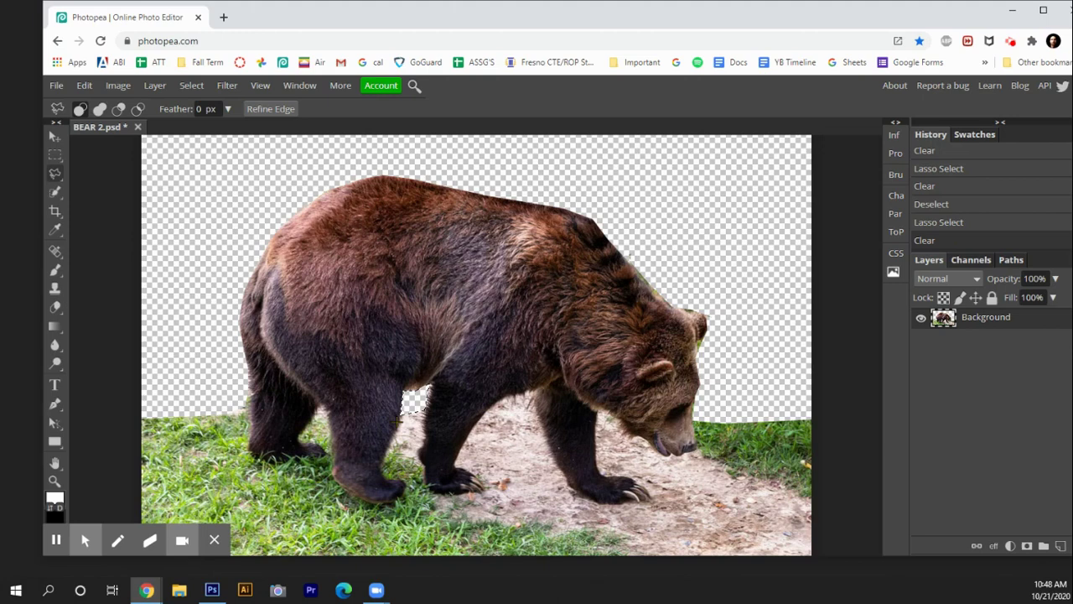
mouse_move(479, 419)
left_mouse_down()
mouse_move(541, 422)
mouse_move(533, 411)
left_mouse_up()
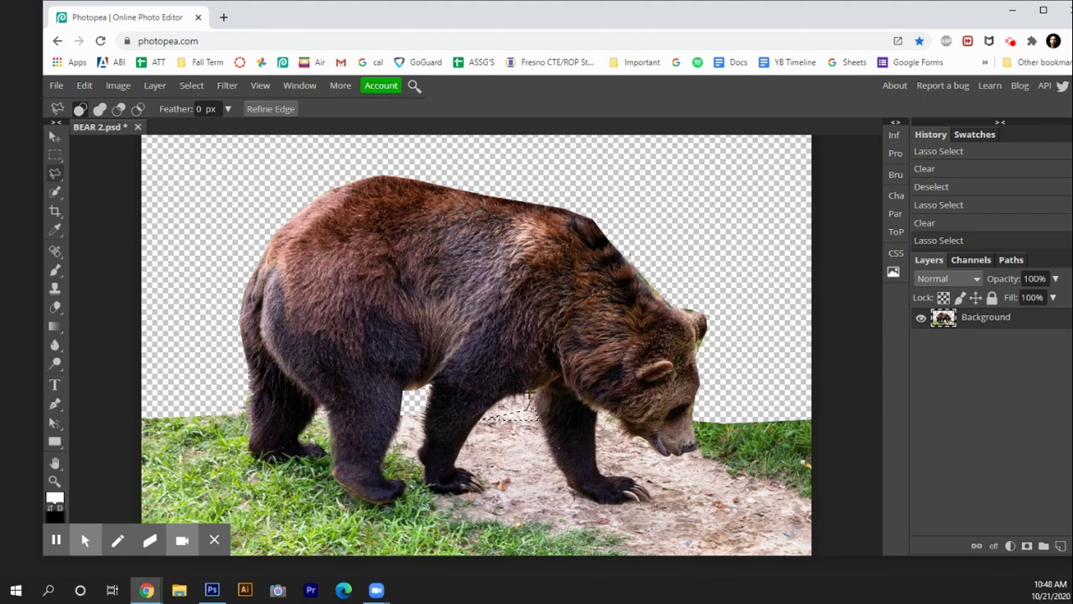
key("Delete")
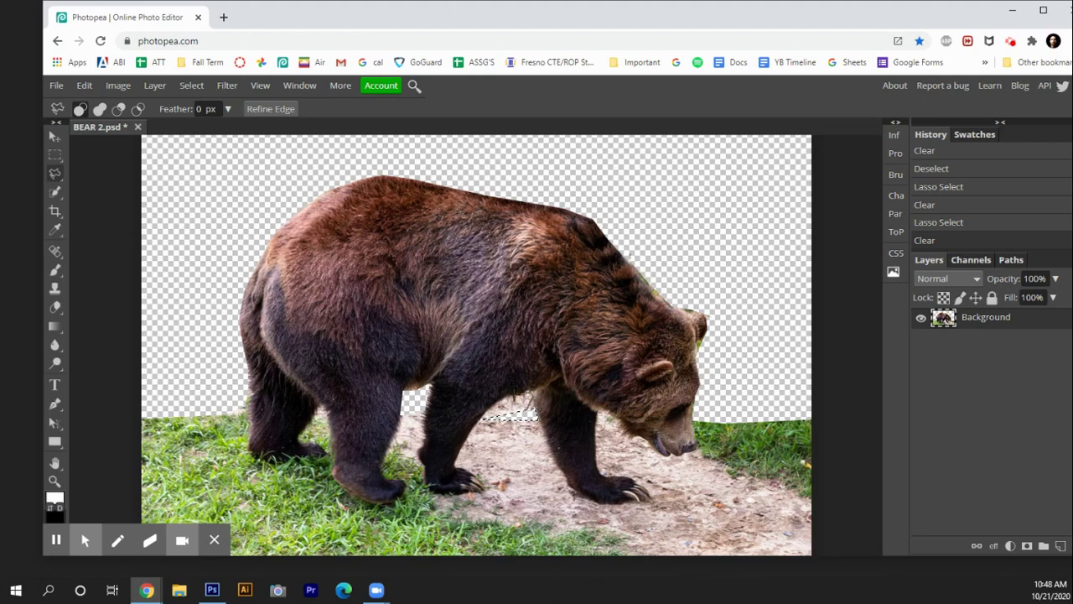
left_click(481, 420)
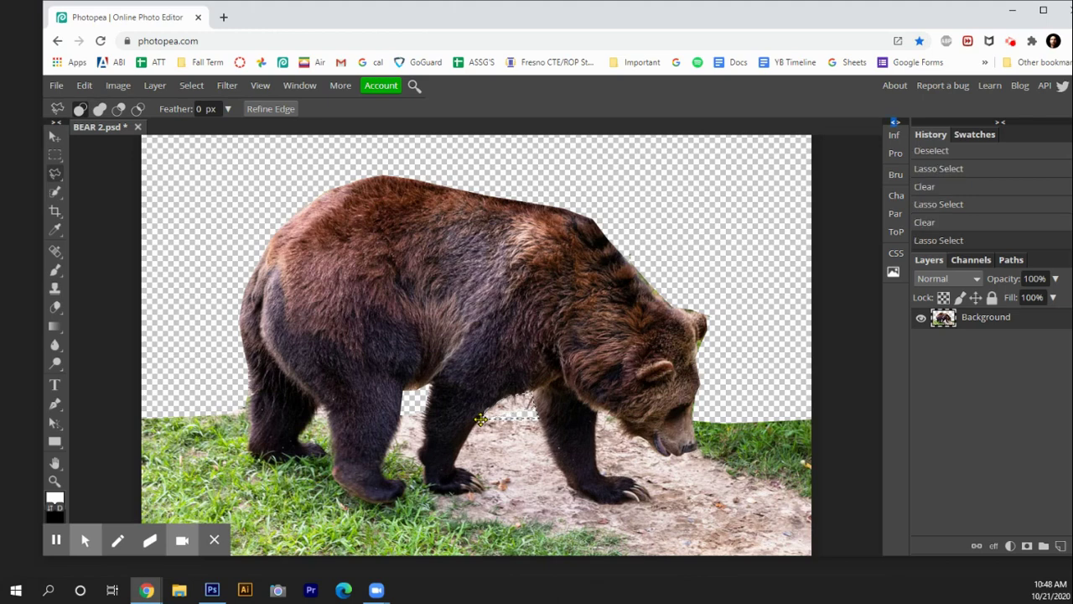
key("Delete")
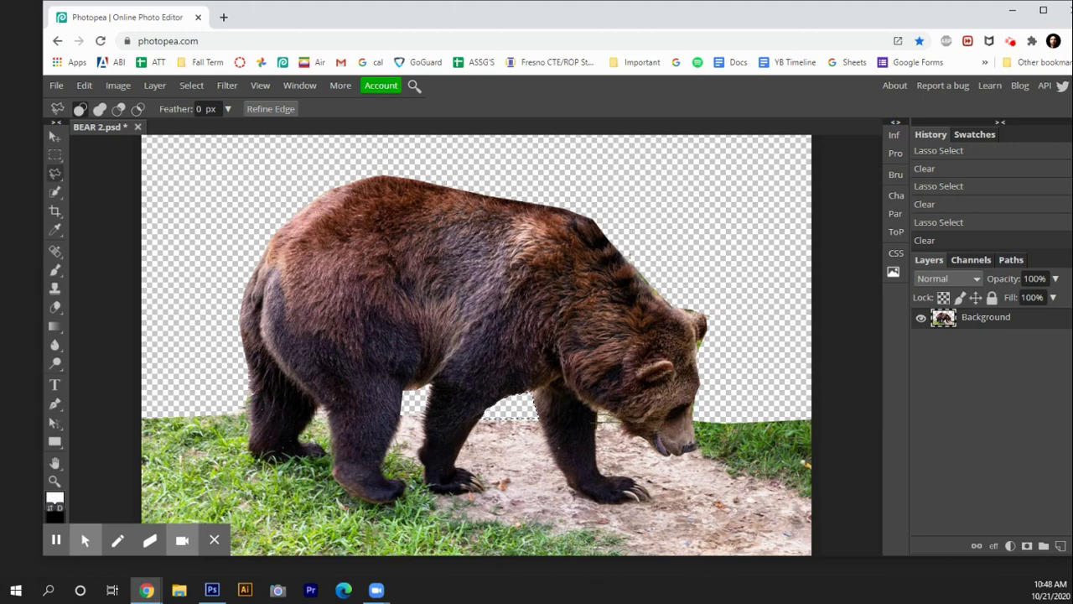
left_click_drag(537, 394, 540, 396)
key("Delete")
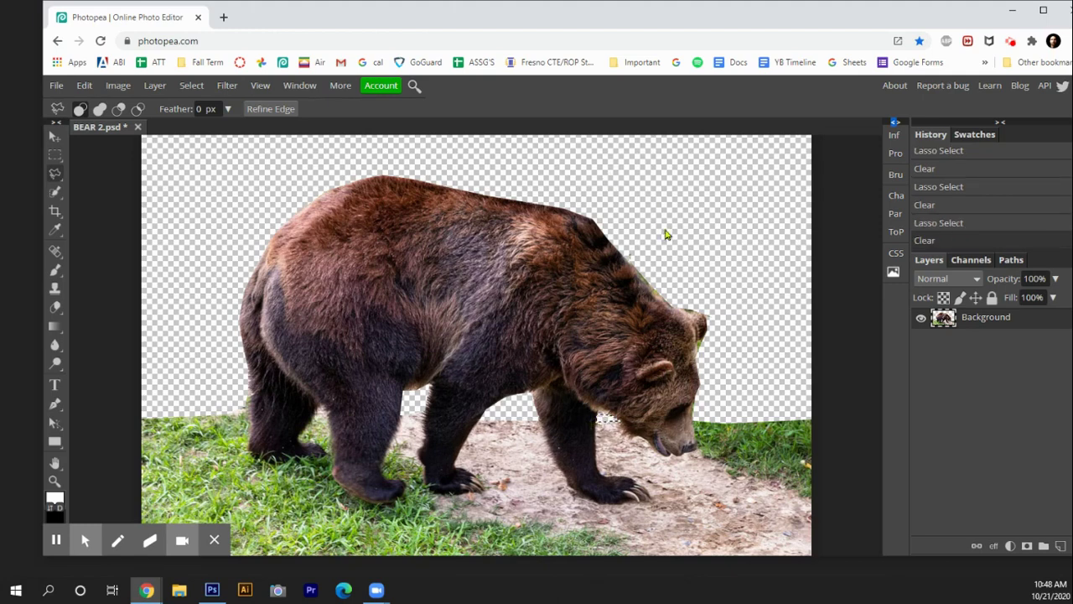
key("ctrl+d")
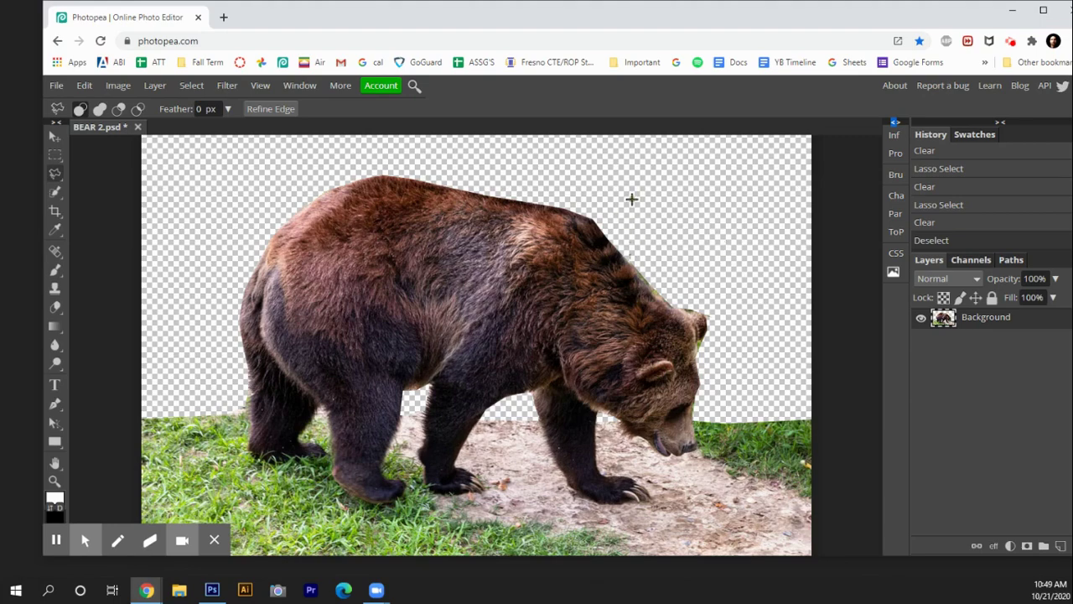
Open the yosemite image
key("ctrl+o")
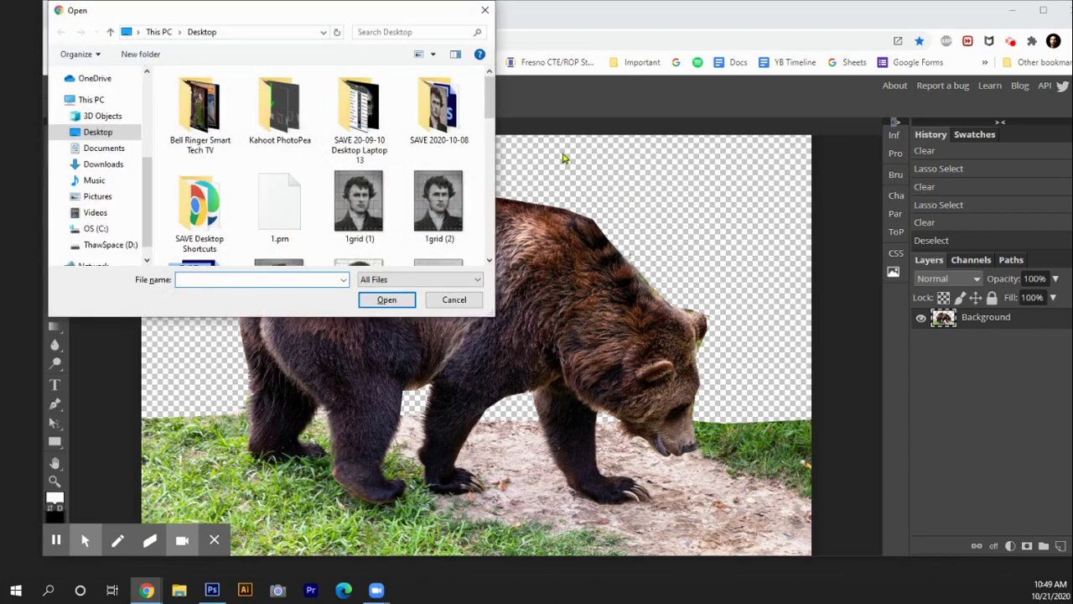
left_click_drag(484, 99, 486, 239)
double_click(281, 234)
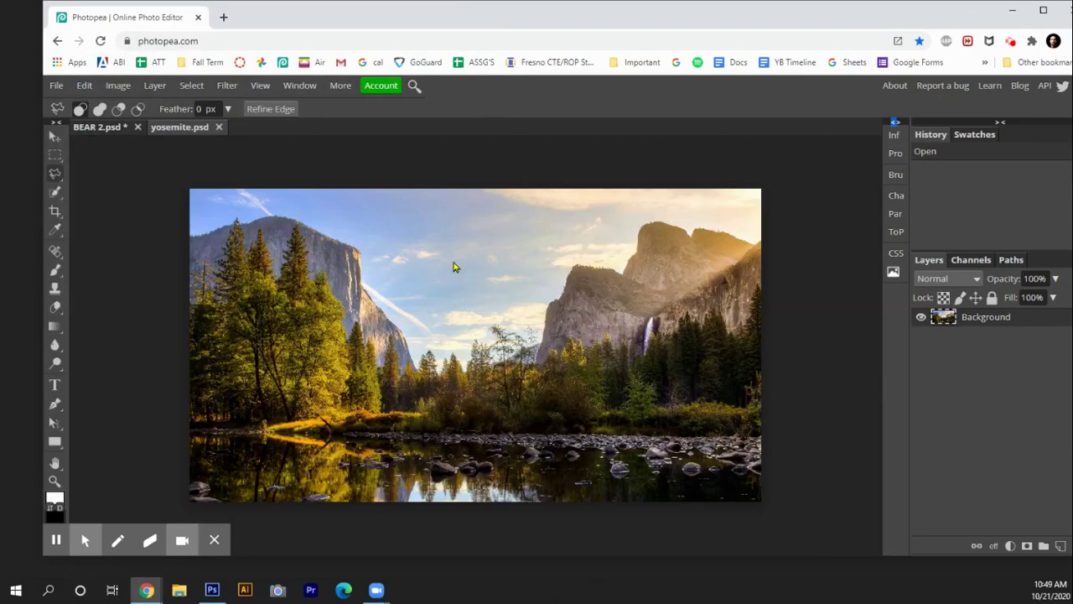
Copy the whole Yosemite image and paste it into BEAR 2.psd as a new layer
key("ctrl+a")
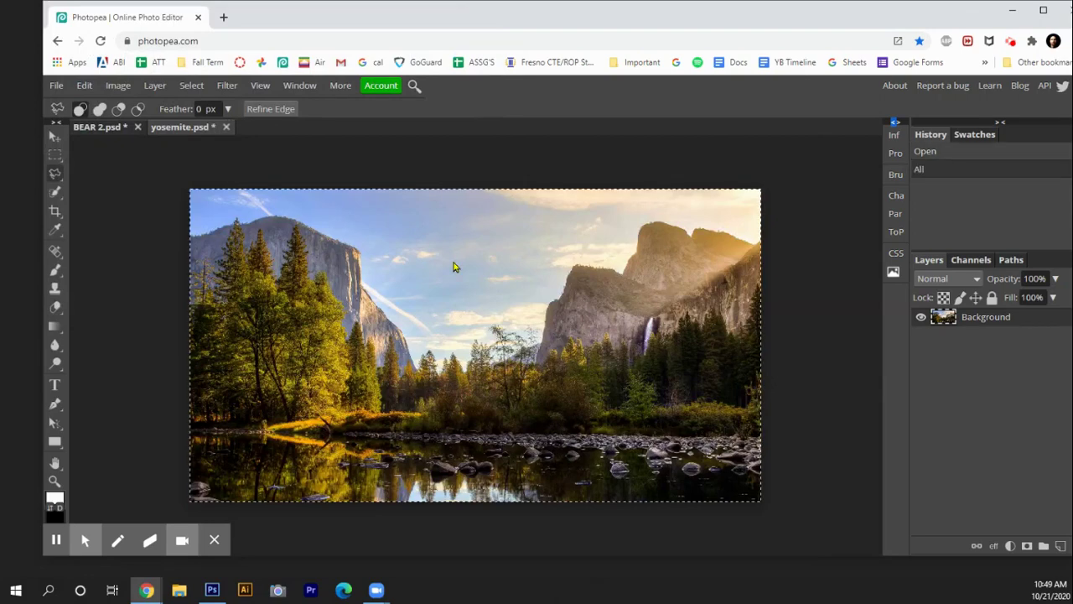
left_click(100, 127)
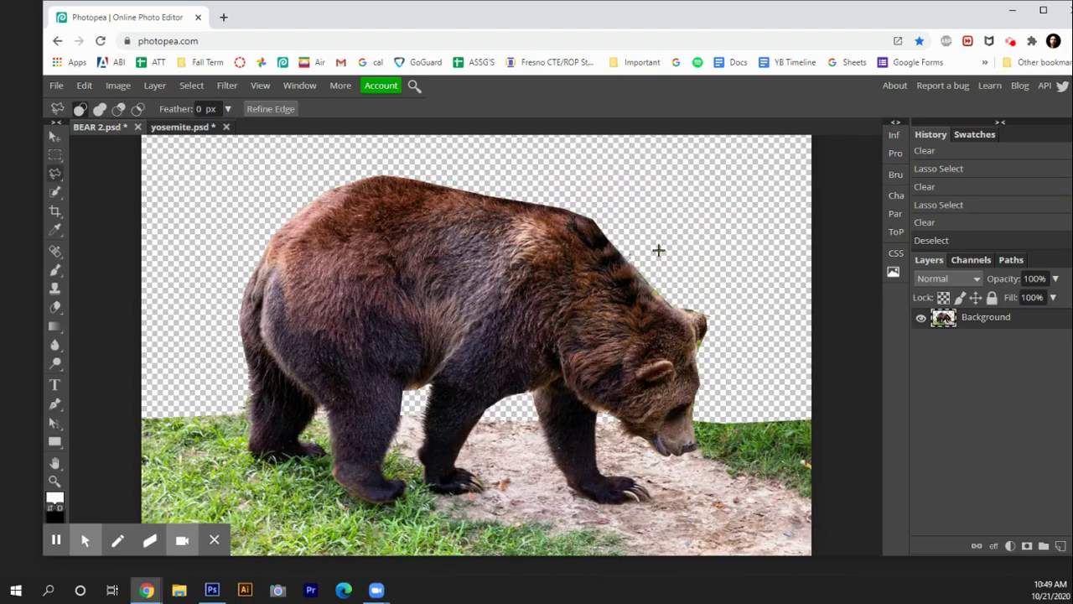
key("ctrl+v")
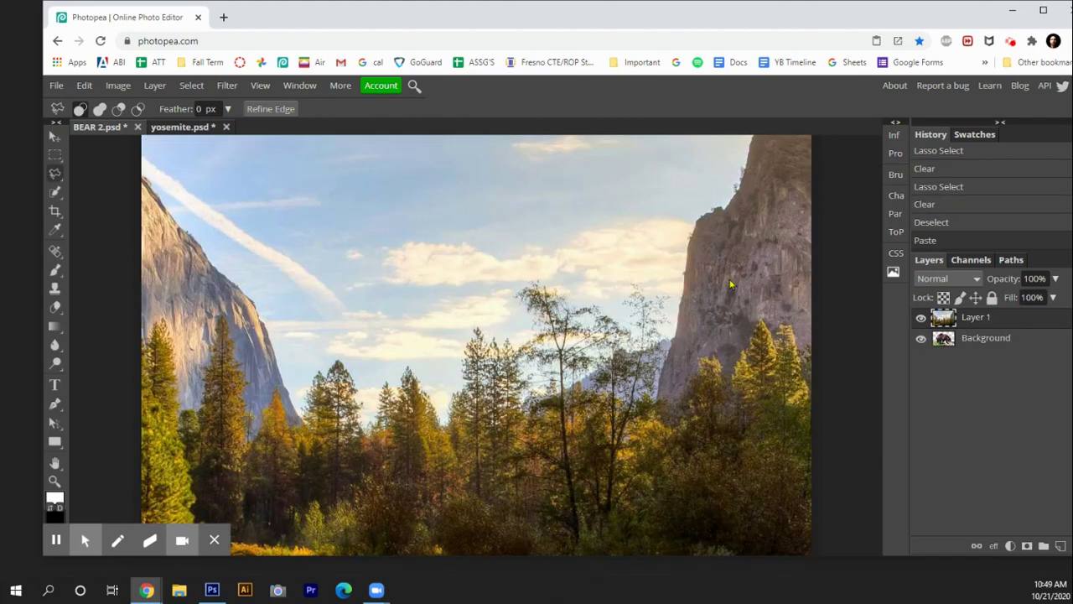
key("ctrl+minus")
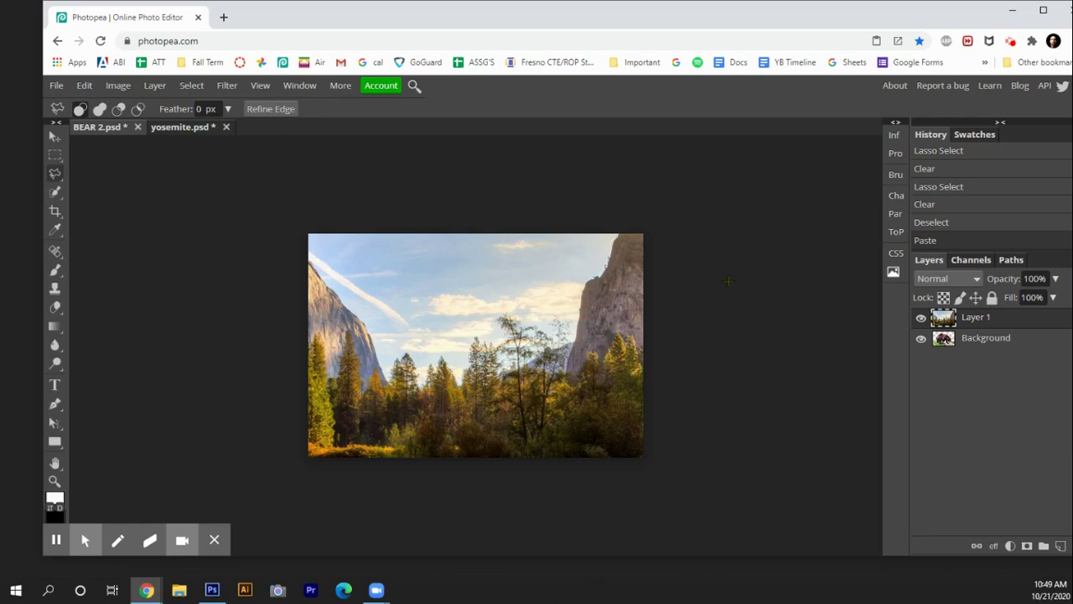
key("ctrl+minus")
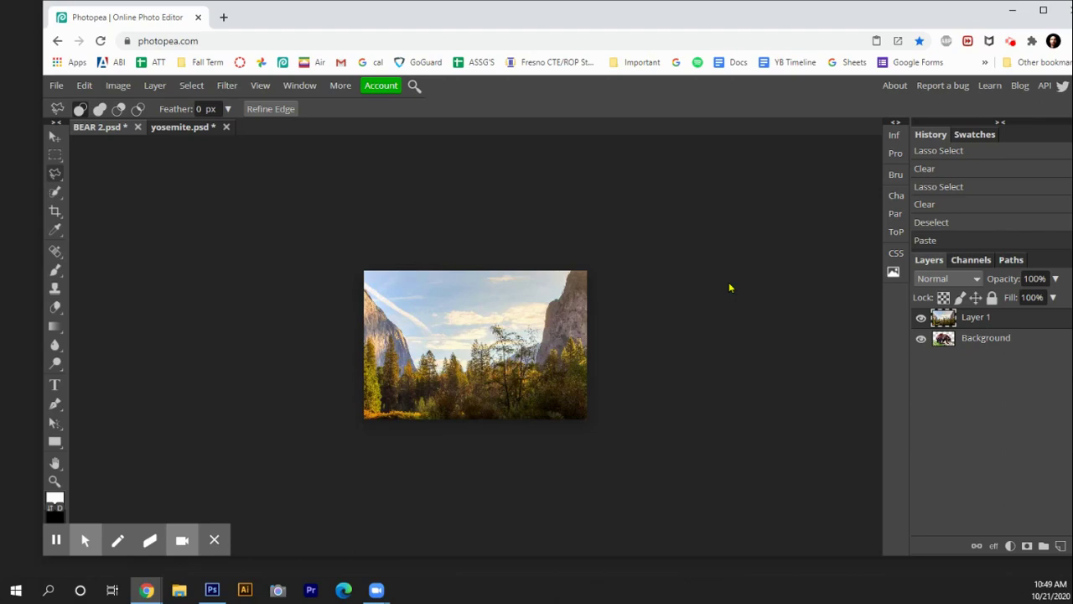
Free-transform the Yosemite layer to about 24% and position it over the bear's body
left_click(84, 85)
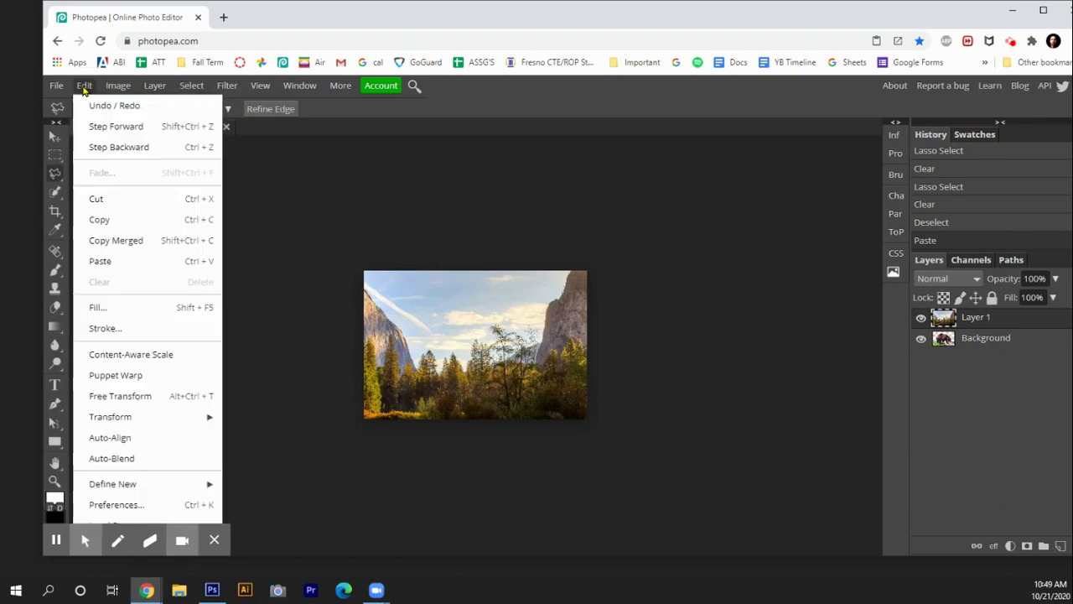
left_click(134, 397)
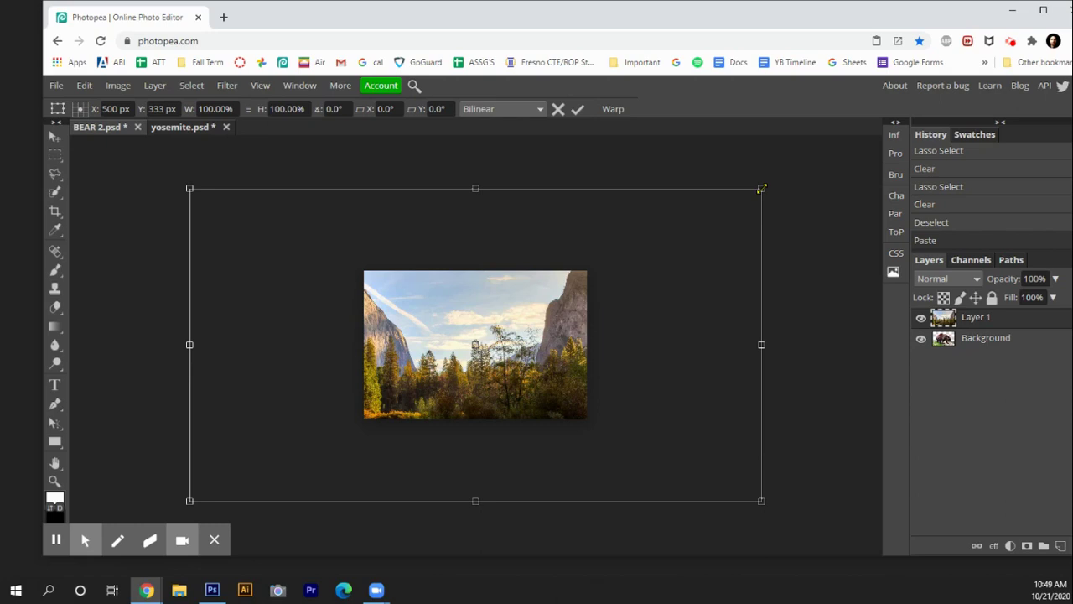
left_click_drag(761, 189, 342, 406)
left_click_drag(311, 451, 506, 321)
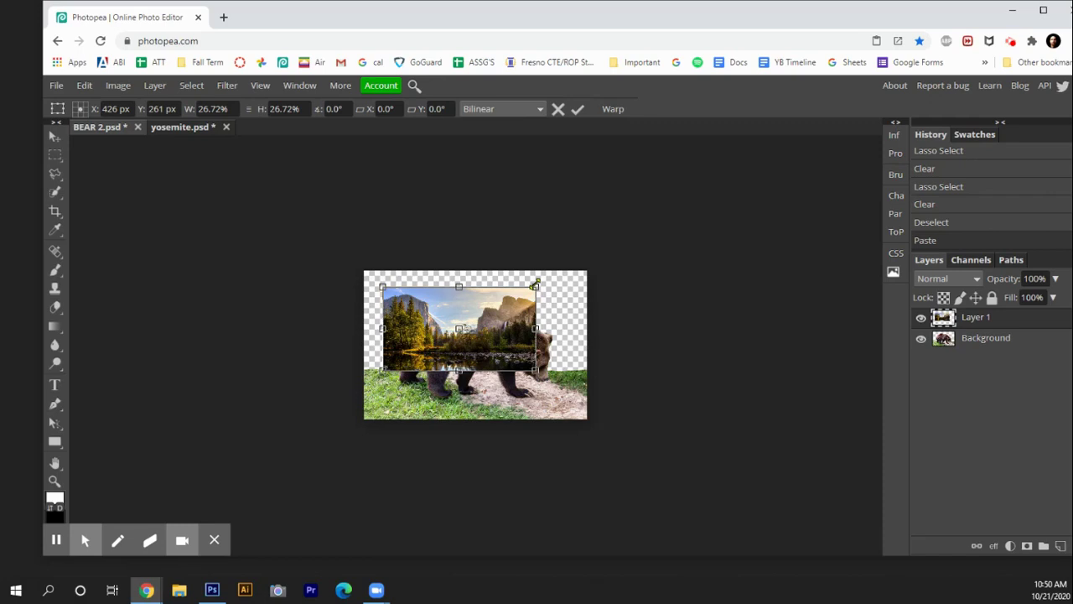
left_click_drag(535, 286, 517, 306)
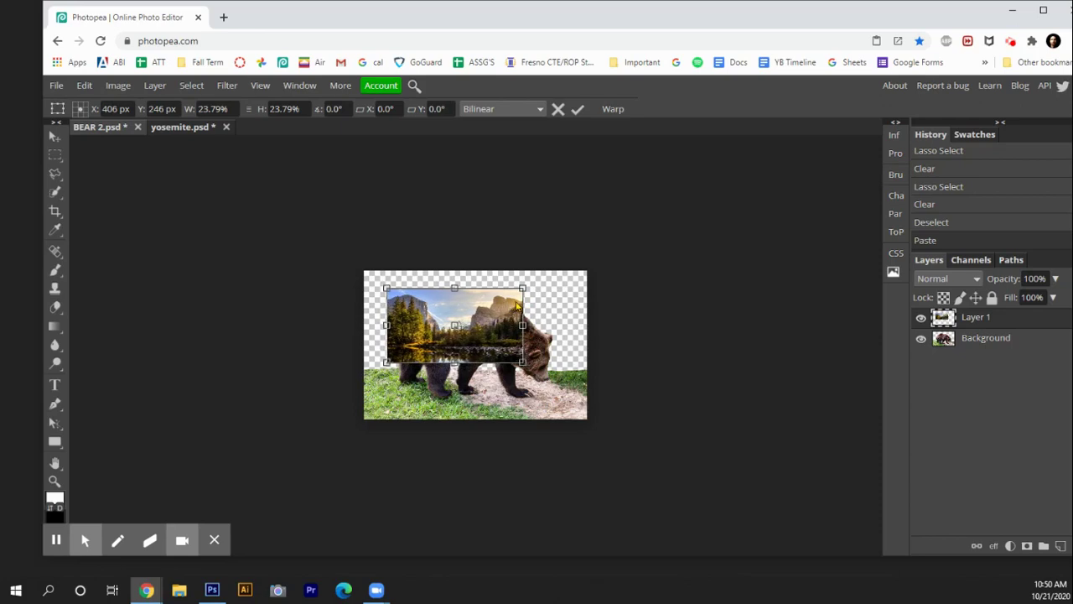
key("Return")
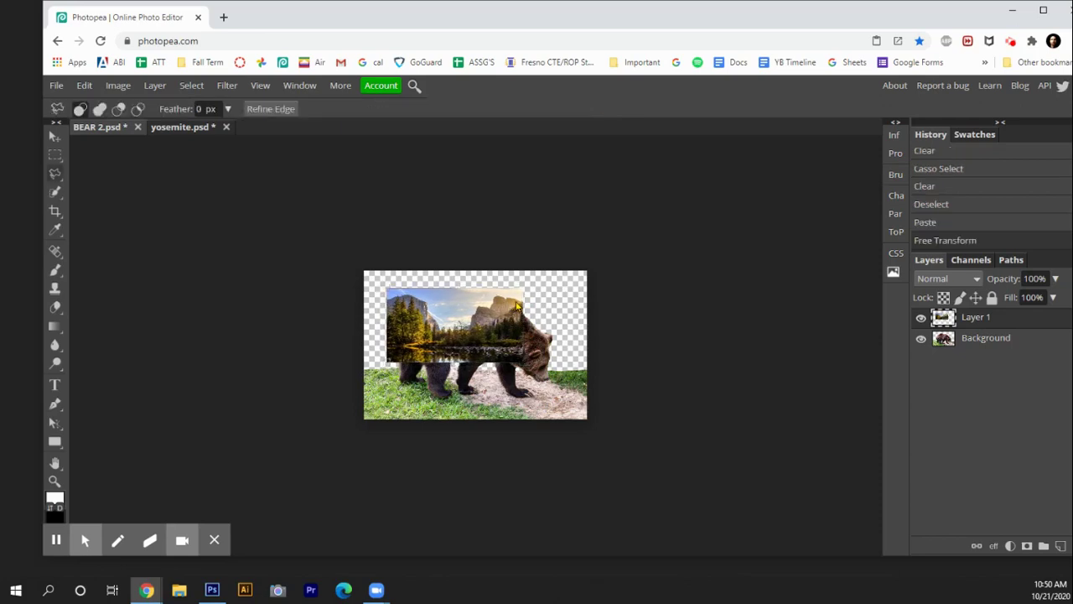
Turn off visibility of Layer 1 in the Layers panel
left_click(922, 318)
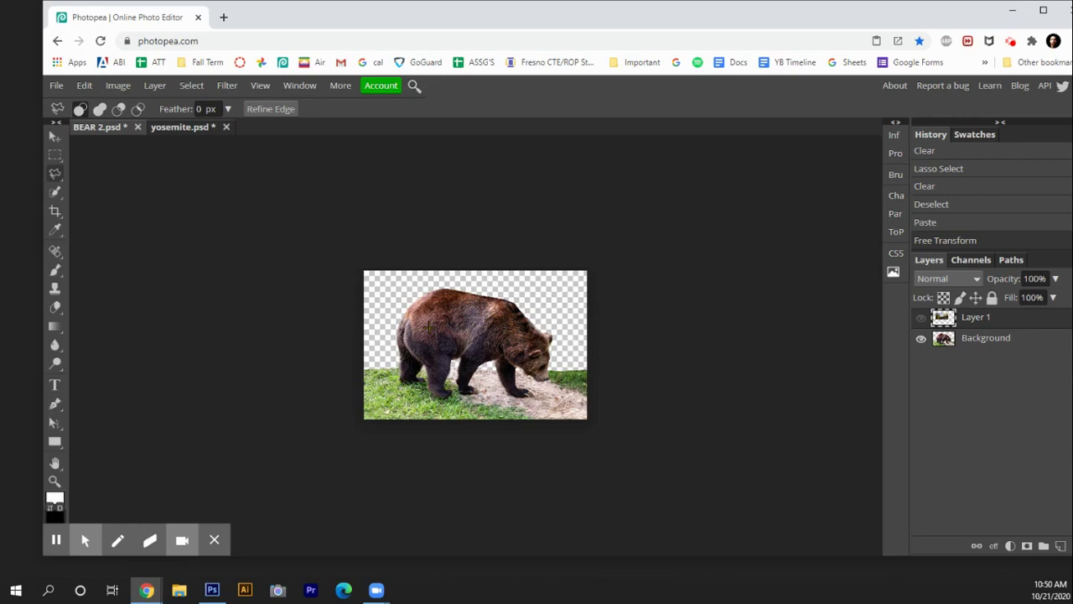
Switch to the Magic Wand and select the transparent area above the bear
key("w")
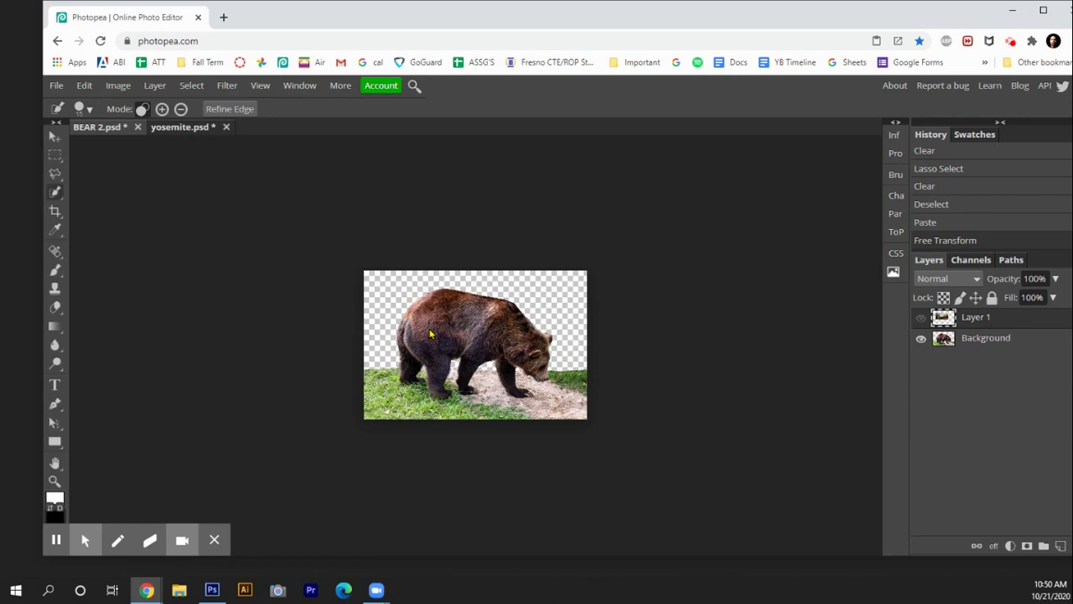
key("w")
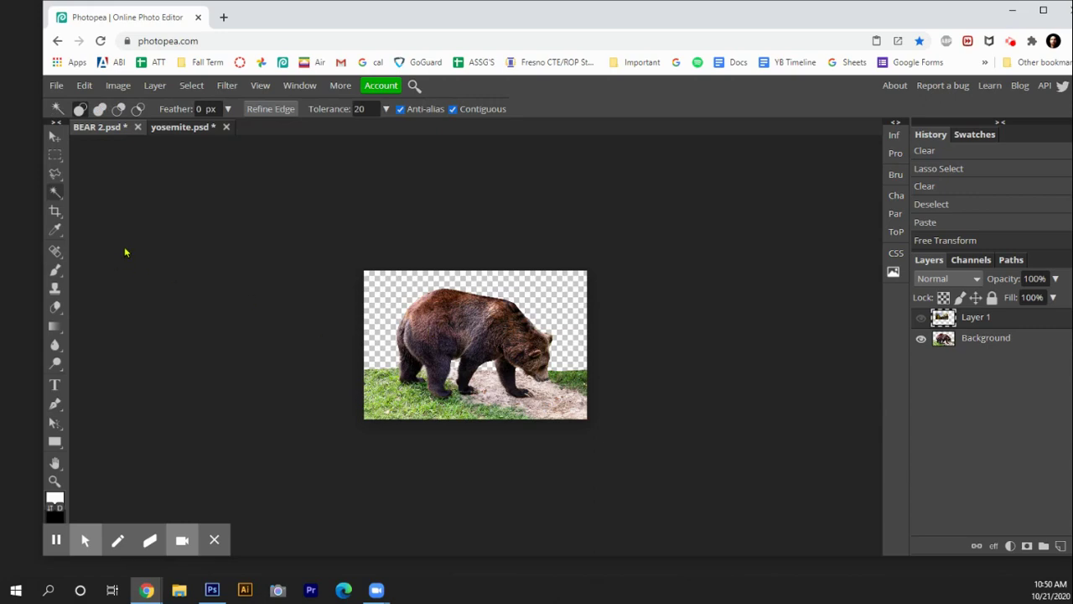
left_click(55, 192)
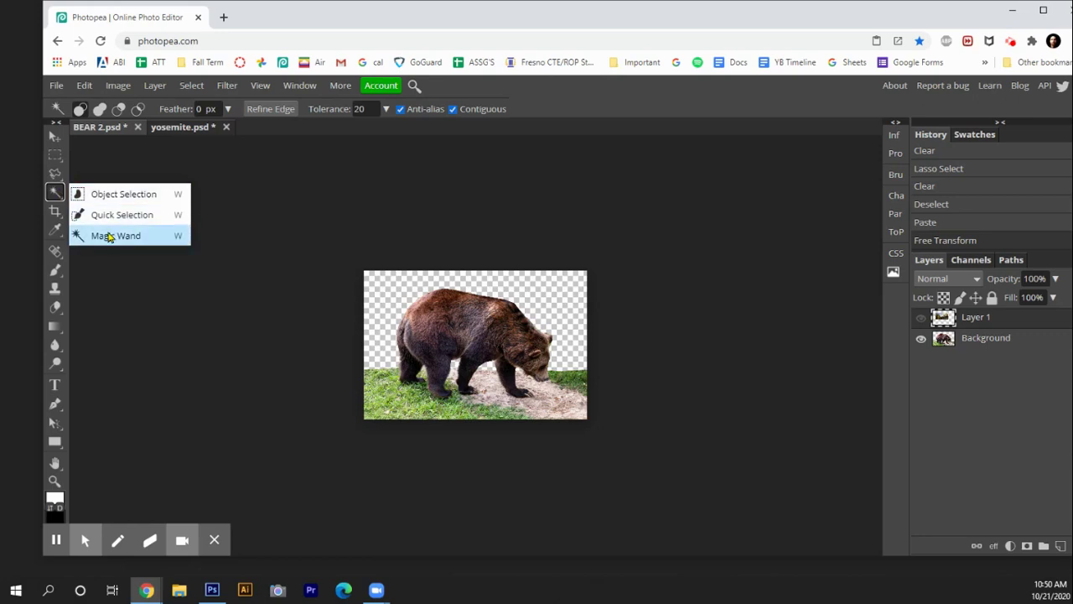
left_click(390, 295)
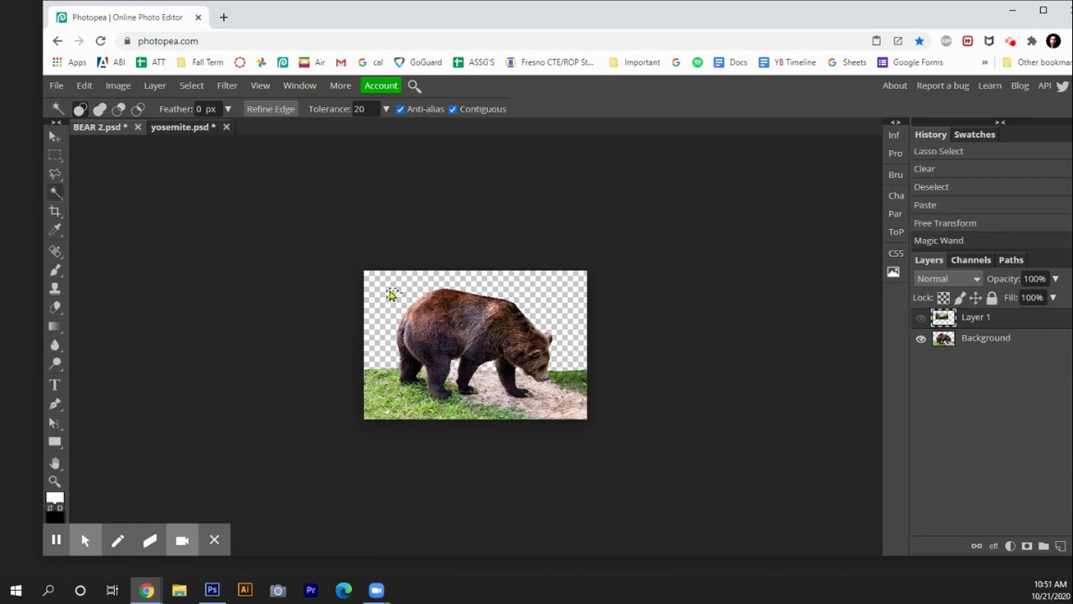
Rename the Background layer to 'bear'
double_click(984, 340)
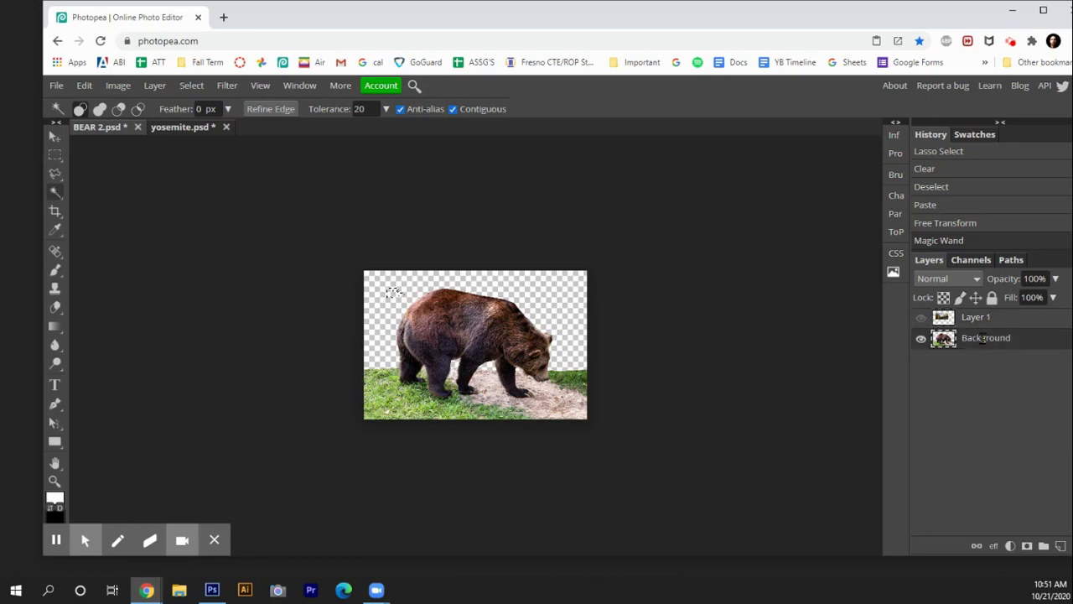
type("bear")
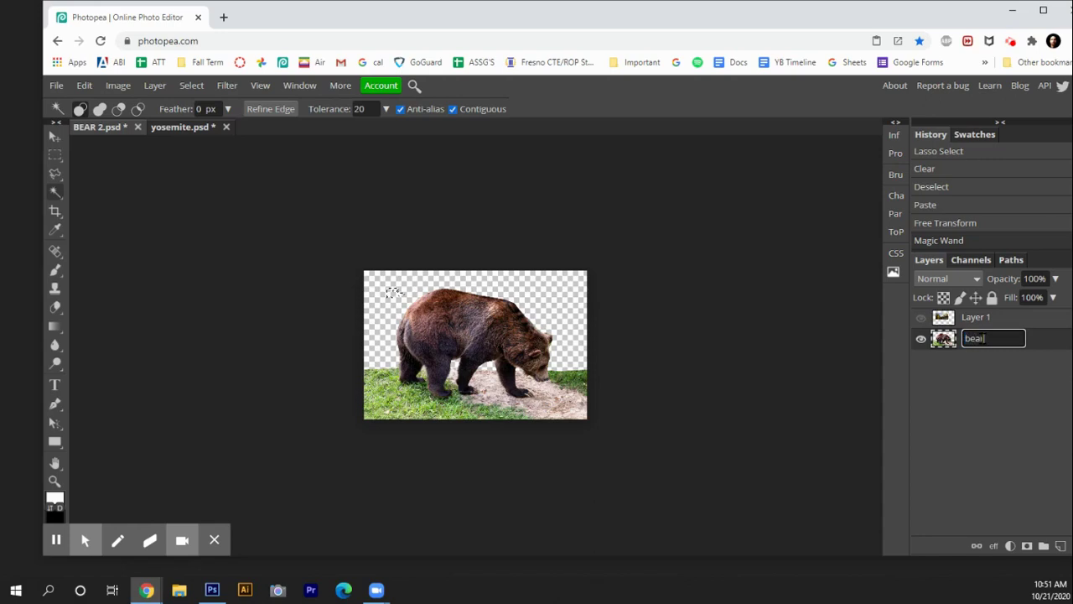
key("Return")
Rename Layer 1 to 'yosemite' and make the bear layer active
double_click(973, 319)
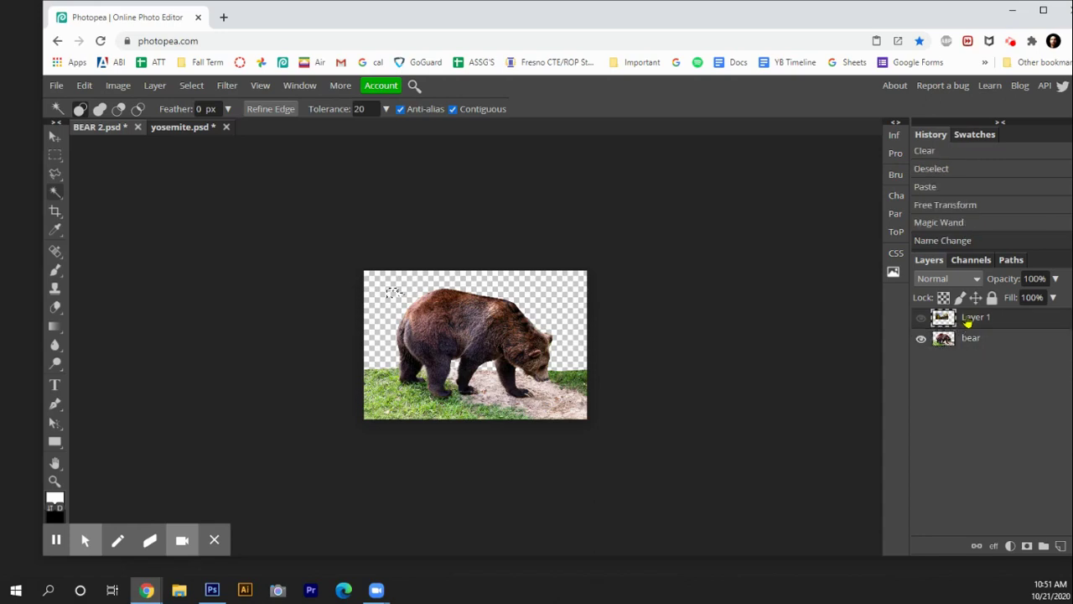
type("yosemite")
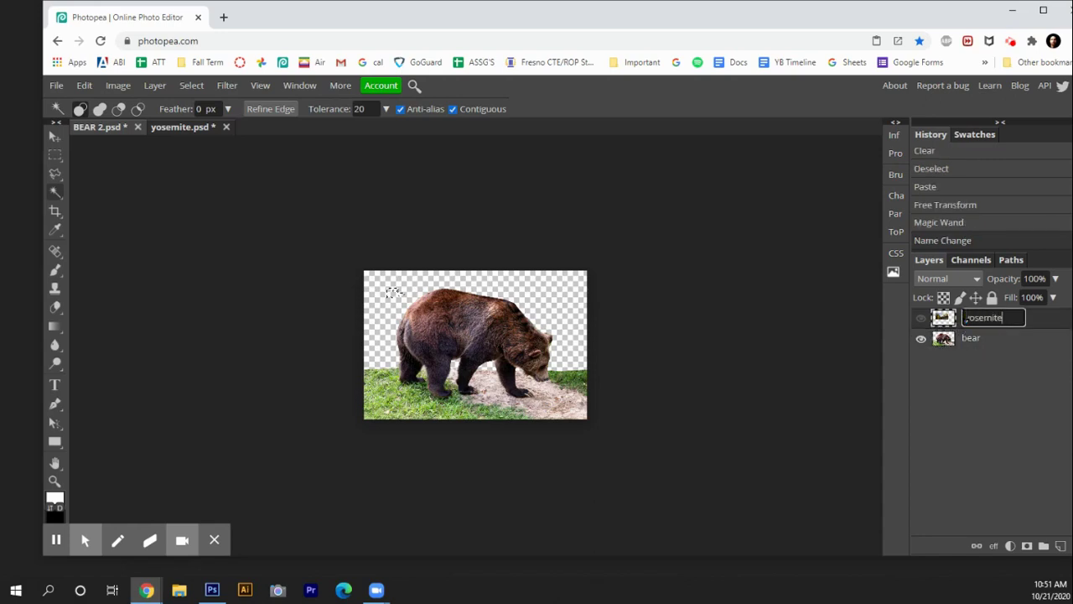
key("Return")
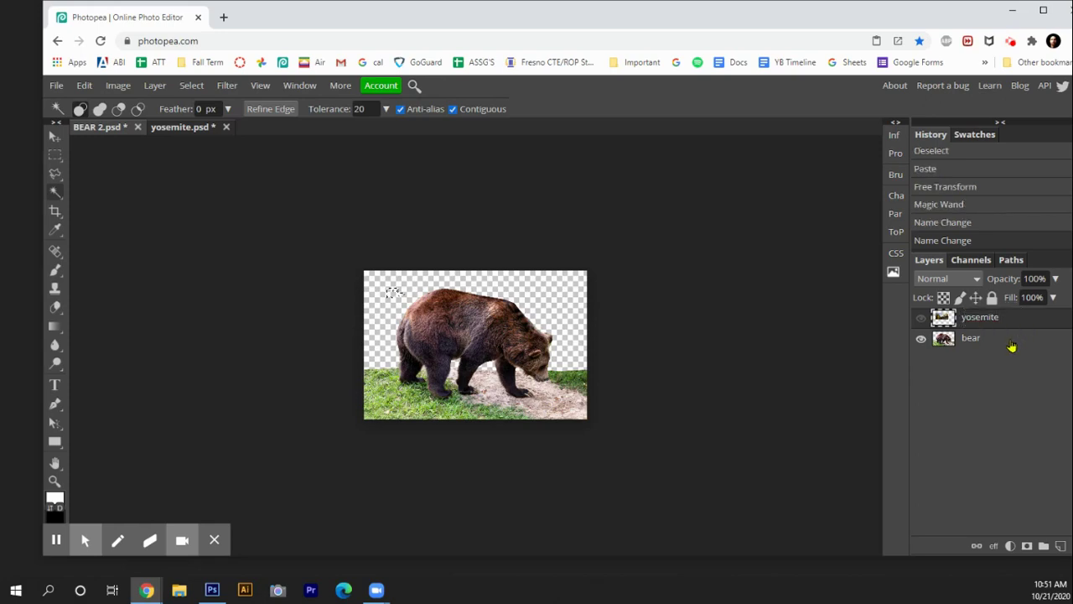
left_click(981, 344)
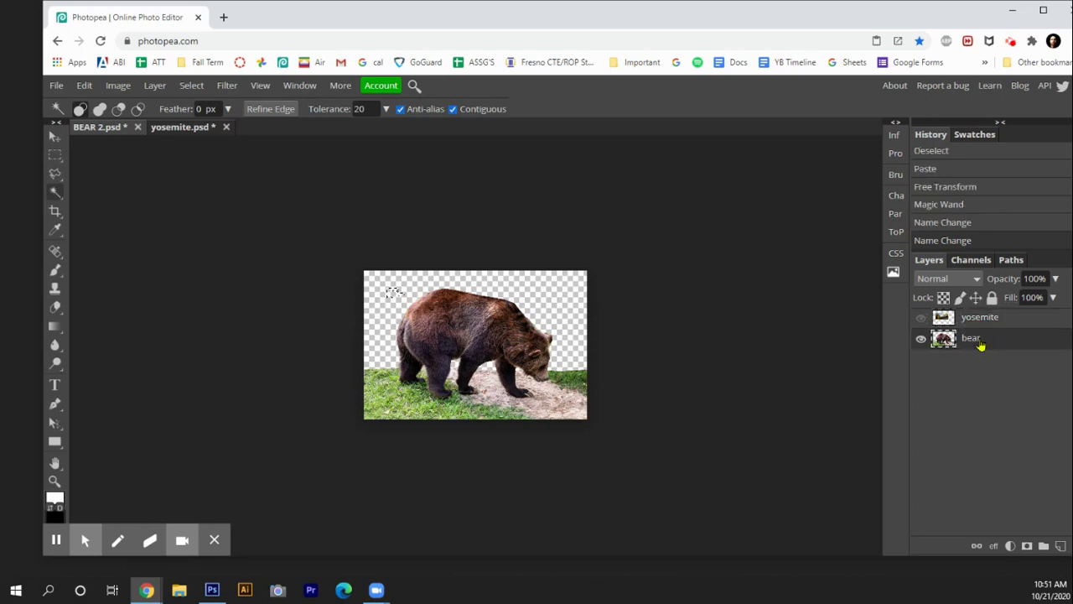
Magic-wand the transparent area and remaining gaps, then invert to select the bear and its ground
left_click(422, 285)
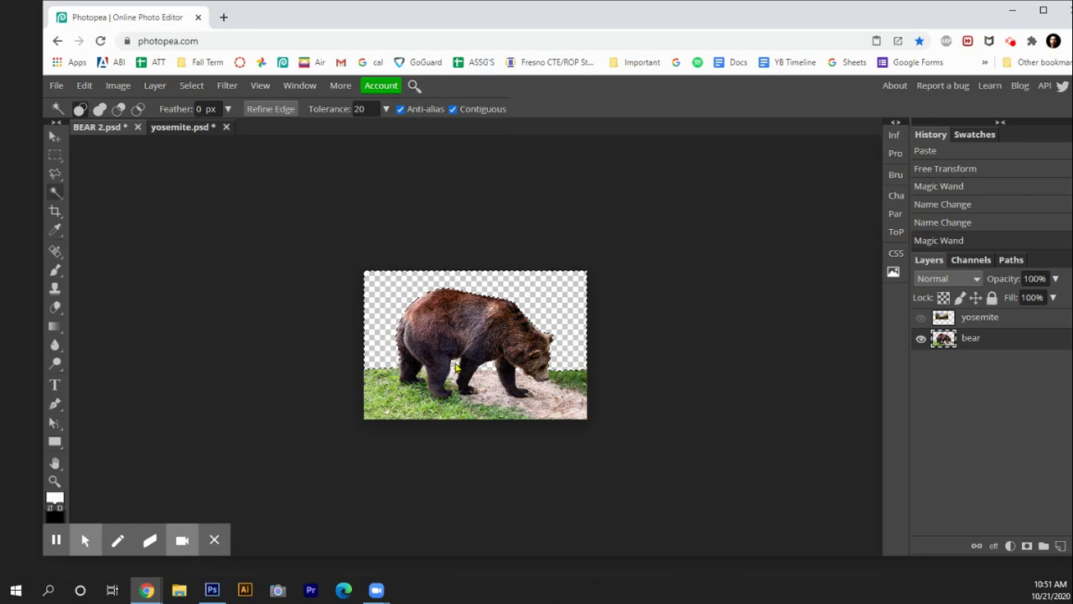
left_click(456, 366, "shift")
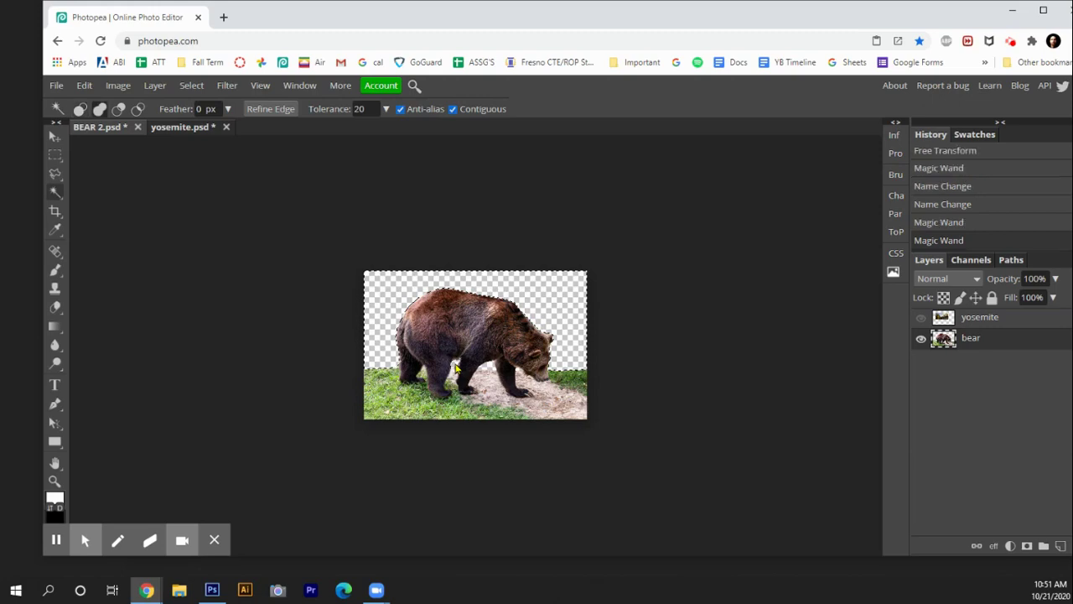
left_click(494, 368, "shift")
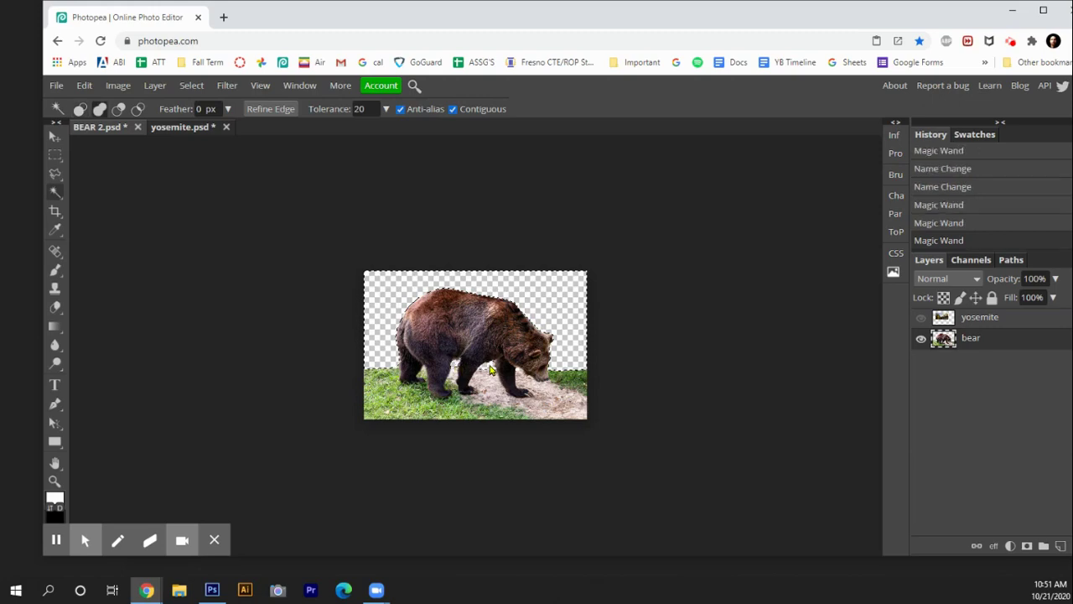
left_click(425, 372)
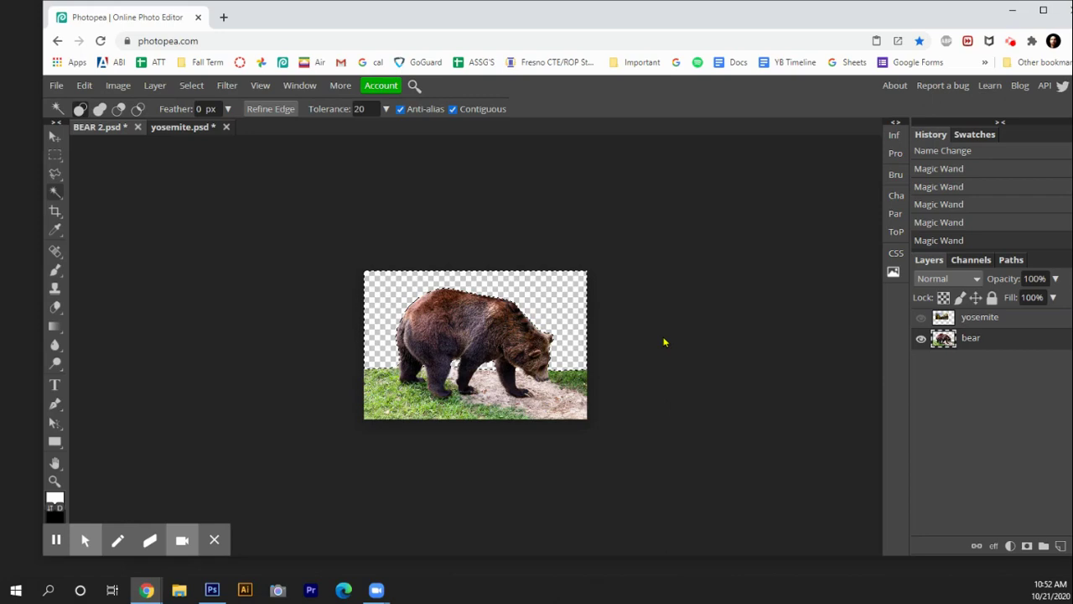
key("ctrl+shift+i")
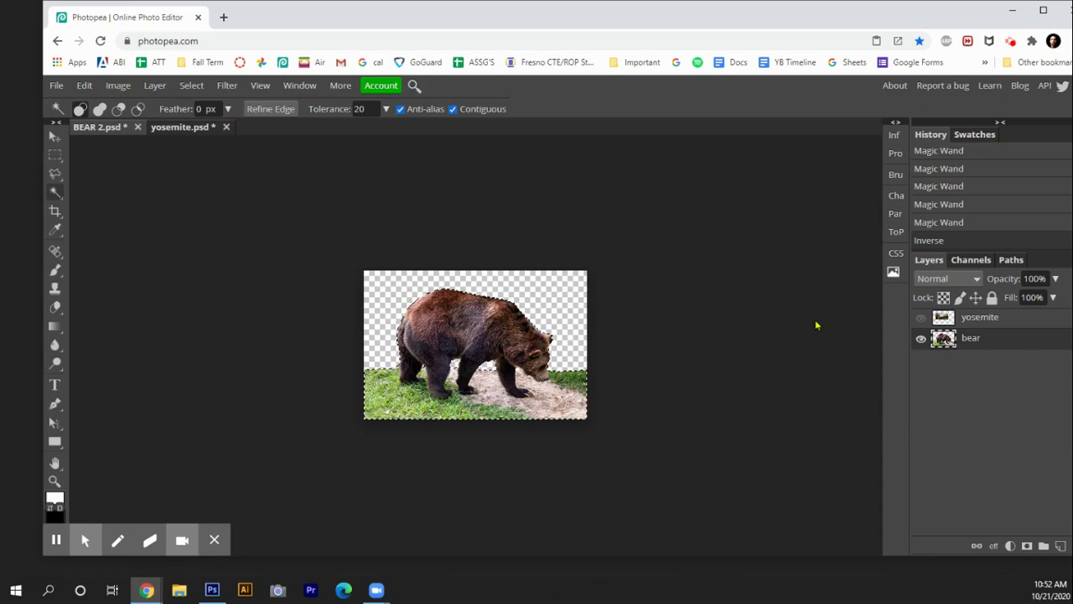
Clear the Yosemite layer outside the bear's shape and stack the bear layer above it
left_click(922, 318)
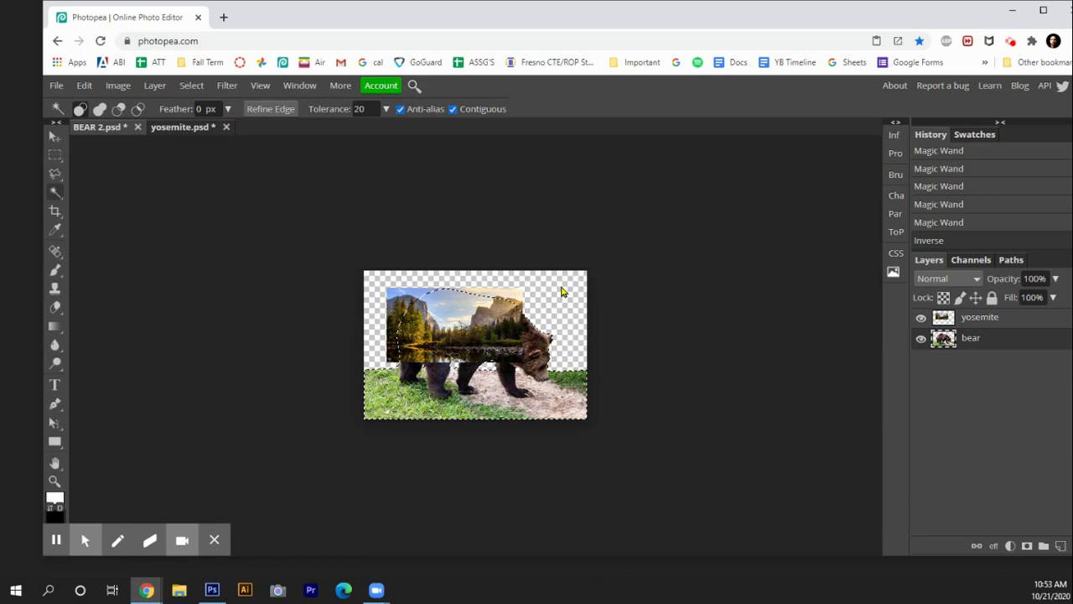
key("ctrl+shift+i")
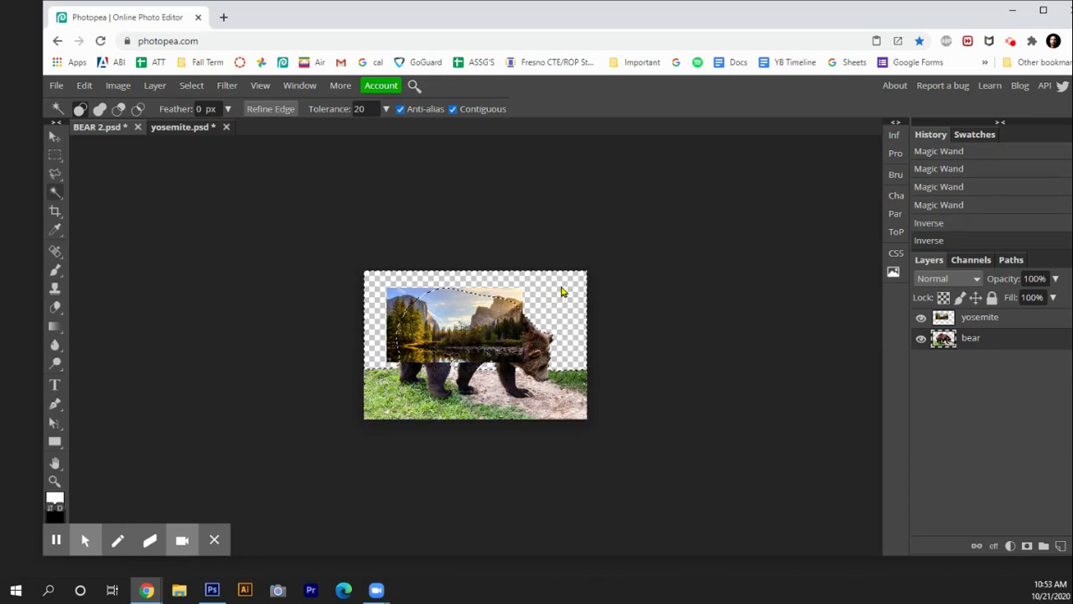
left_click(999, 319)
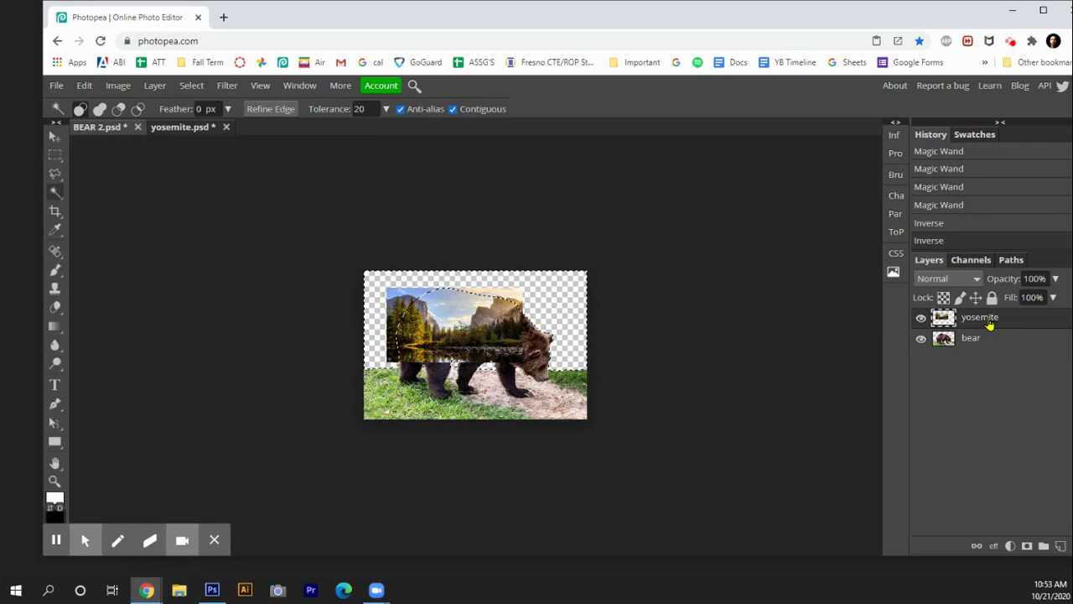
key("Delete")
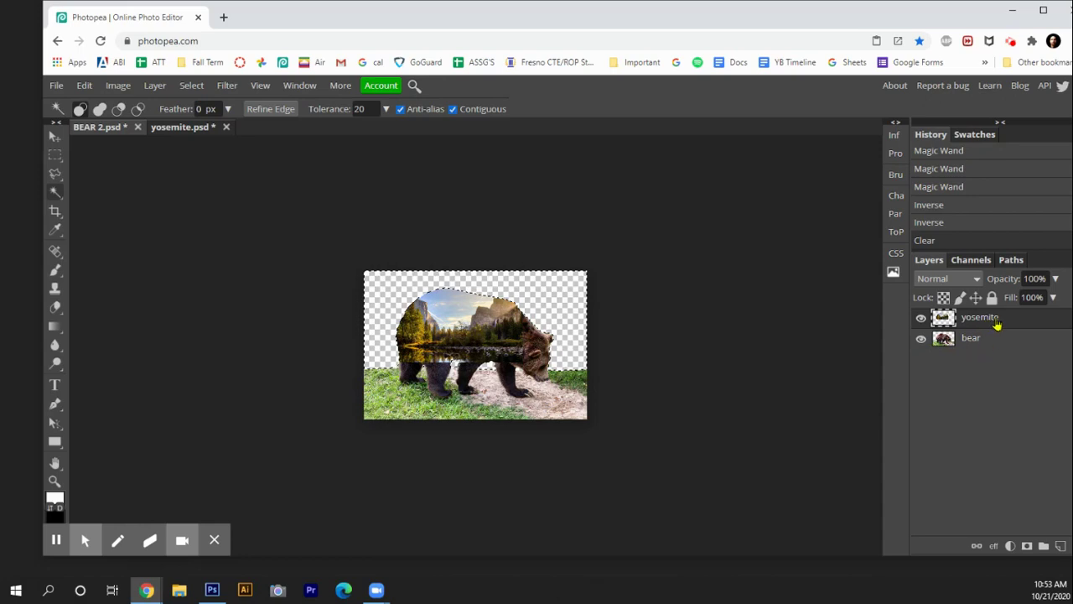
left_click_drag(990, 326, 990, 356)
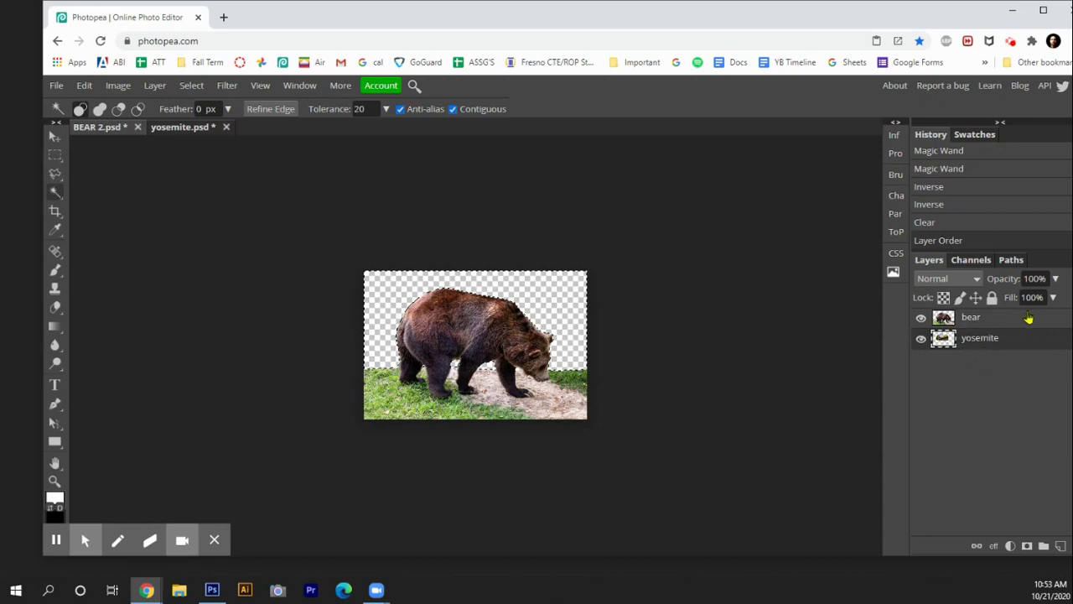
left_click(998, 325)
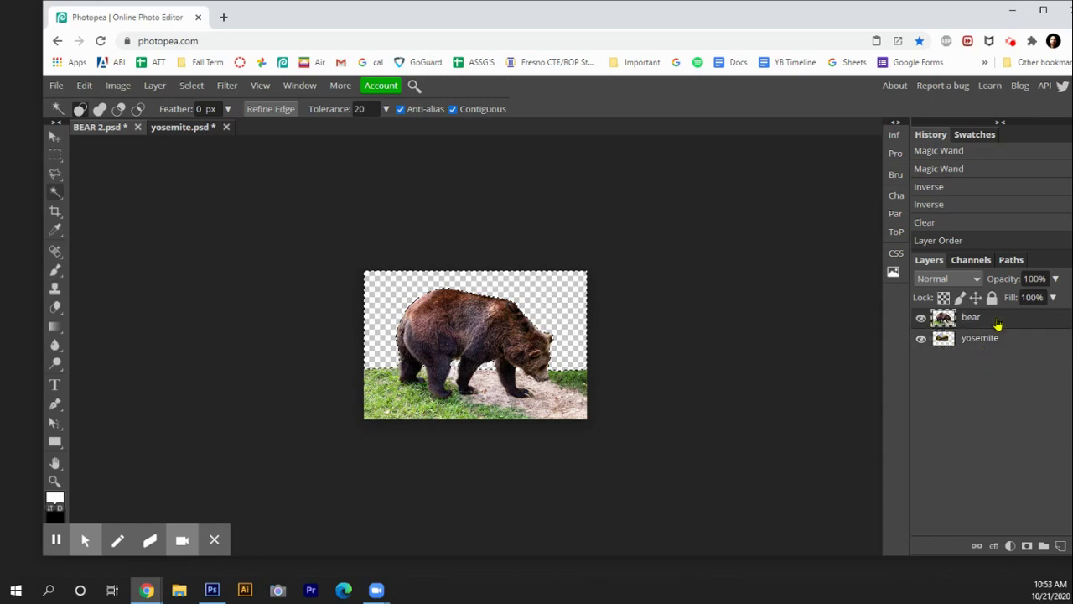
Paint-bucket the transparent surroundings white, then invert the selection back to the bear
right_click(53, 327)
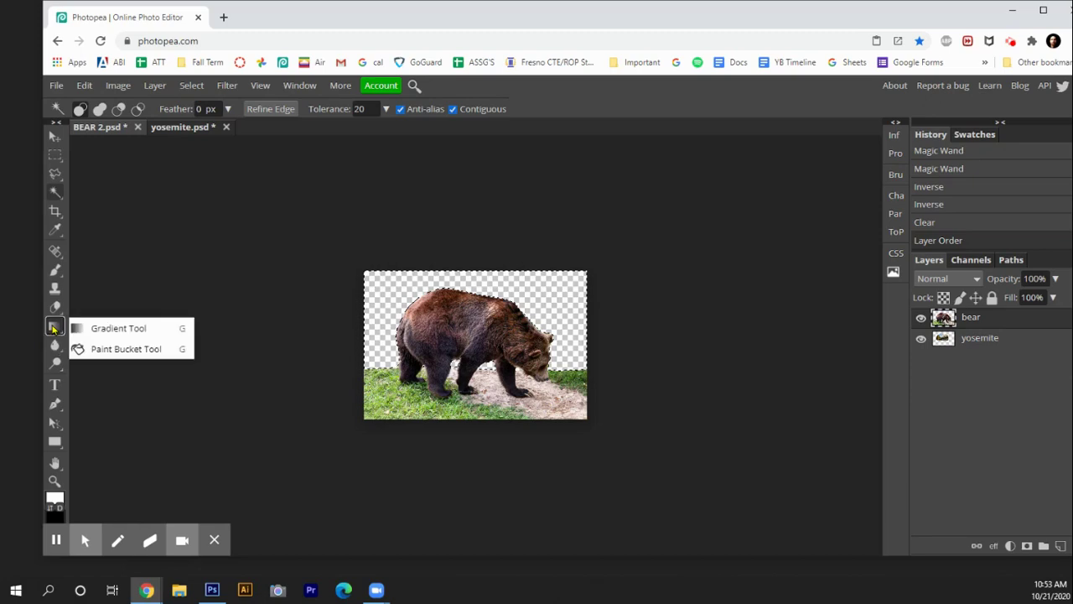
left_click(101, 350)
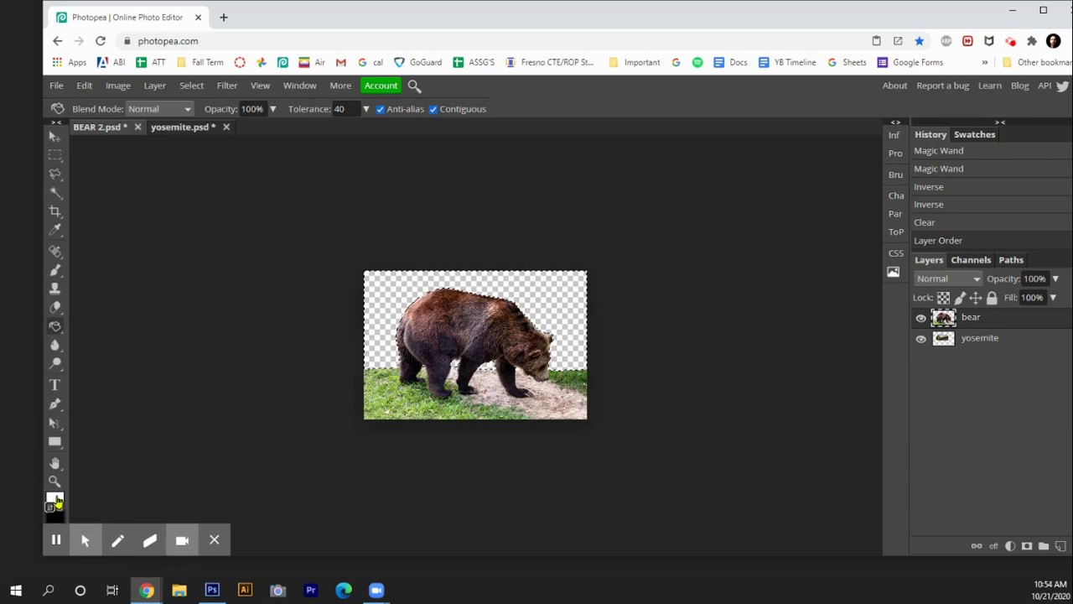
left_click(381, 307)
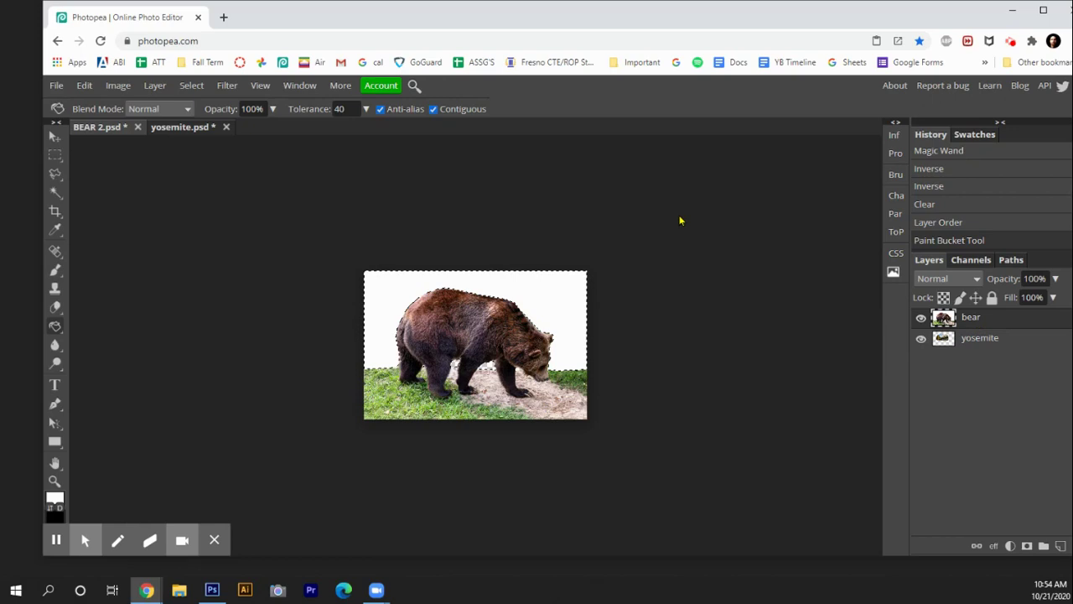
key("ctrl+shift+i")
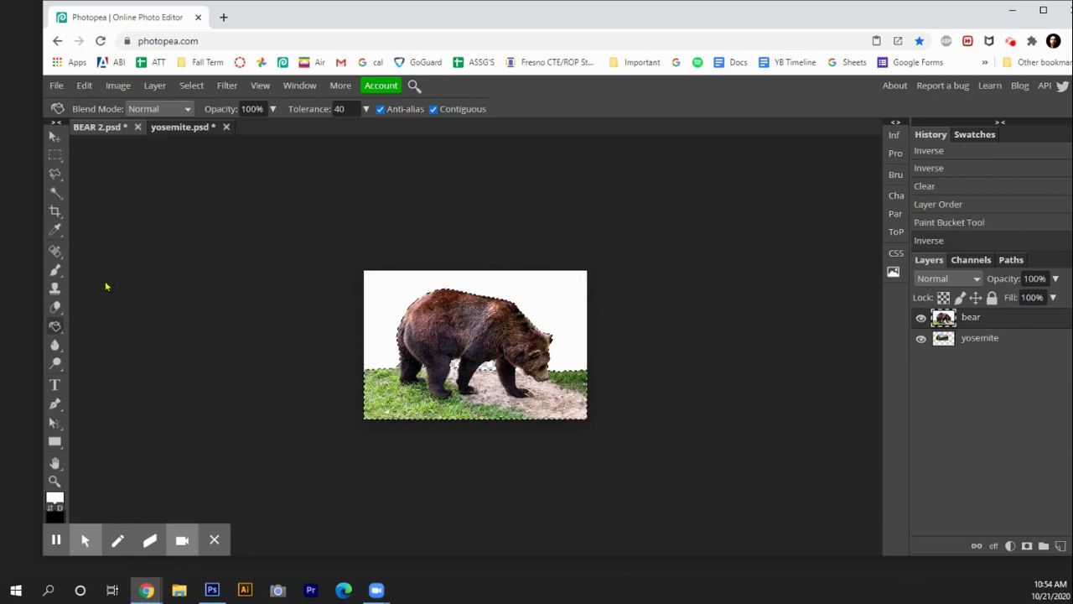
Set the eraser to 99 px size and 0% hardness, then undo a test stroke
left_click(57, 308)
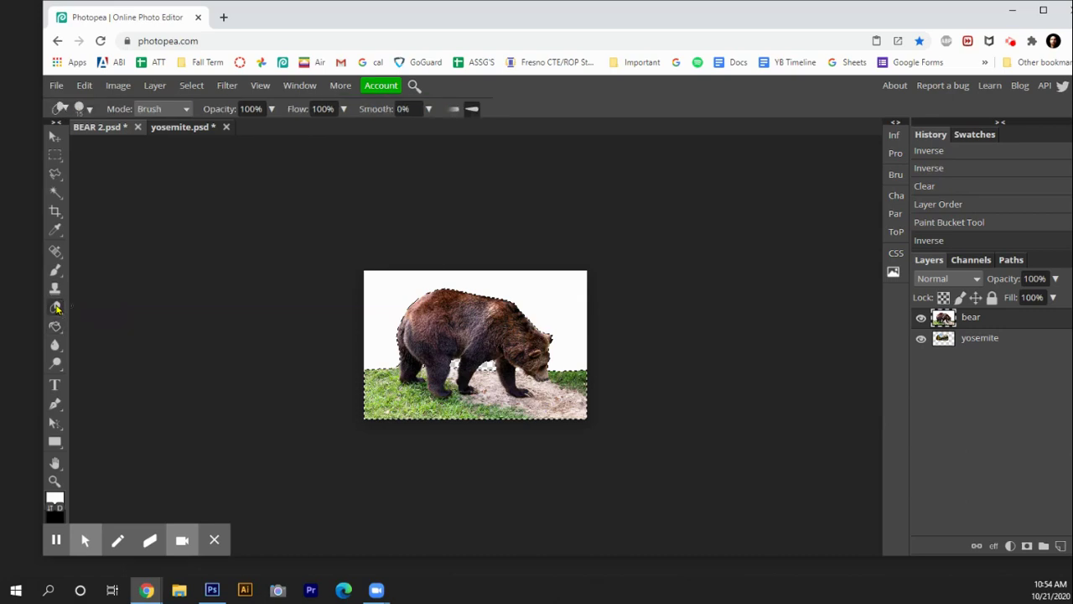
left_click(89, 111)
left_click_drag(124, 148, 164, 149)
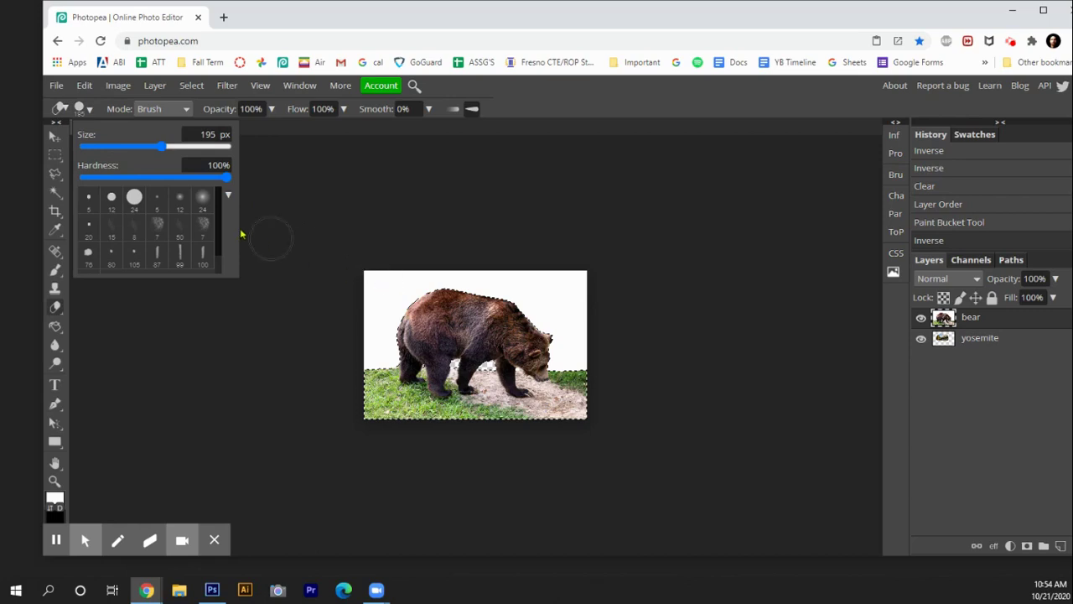
left_click(145, 147)
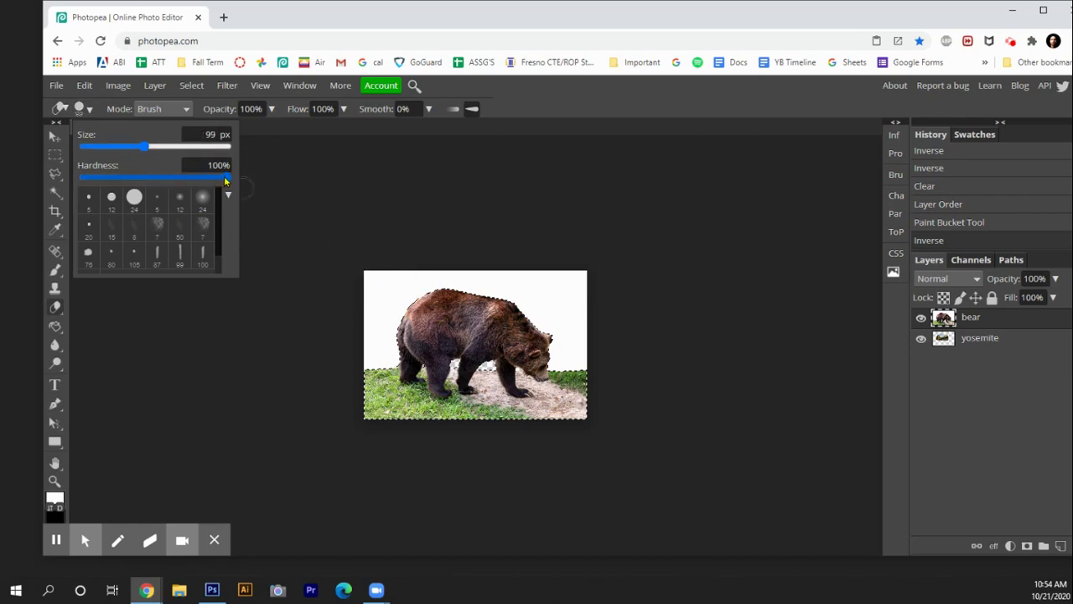
left_click_drag(225, 178, 84, 178)
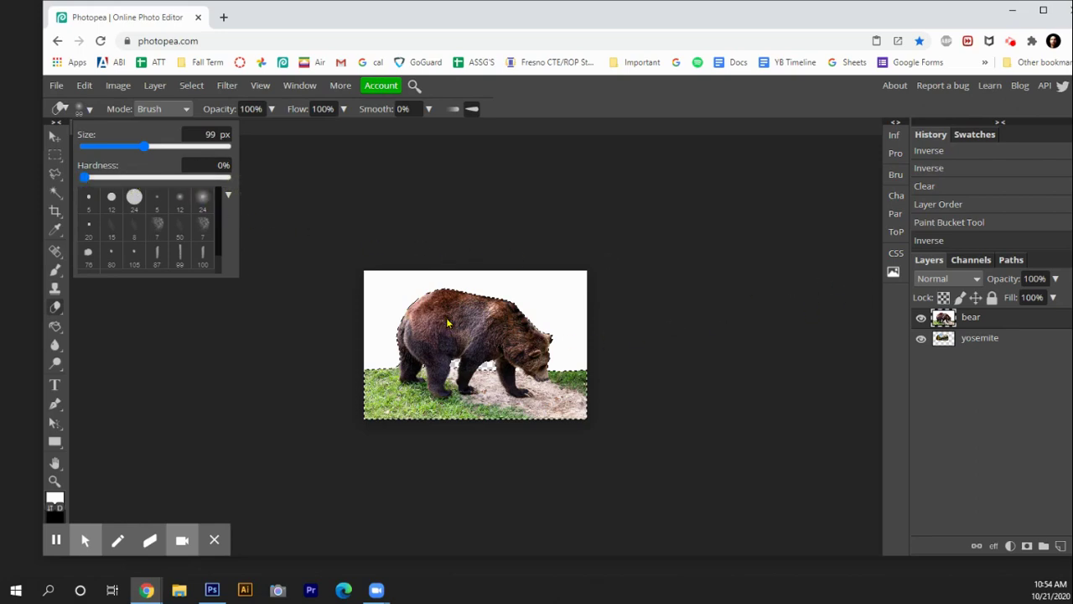
mouse_move(453, 317)
left_mouse_down()
mouse_move(421, 312)
mouse_move(431, 334)
mouse_move(457, 315)
mouse_move(438, 335)
mouse_move(461, 323)
mouse_move(453, 331)
mouse_move(457, 319)
mouse_move(433, 316)
mouse_move(457, 327)
left_mouse_up()
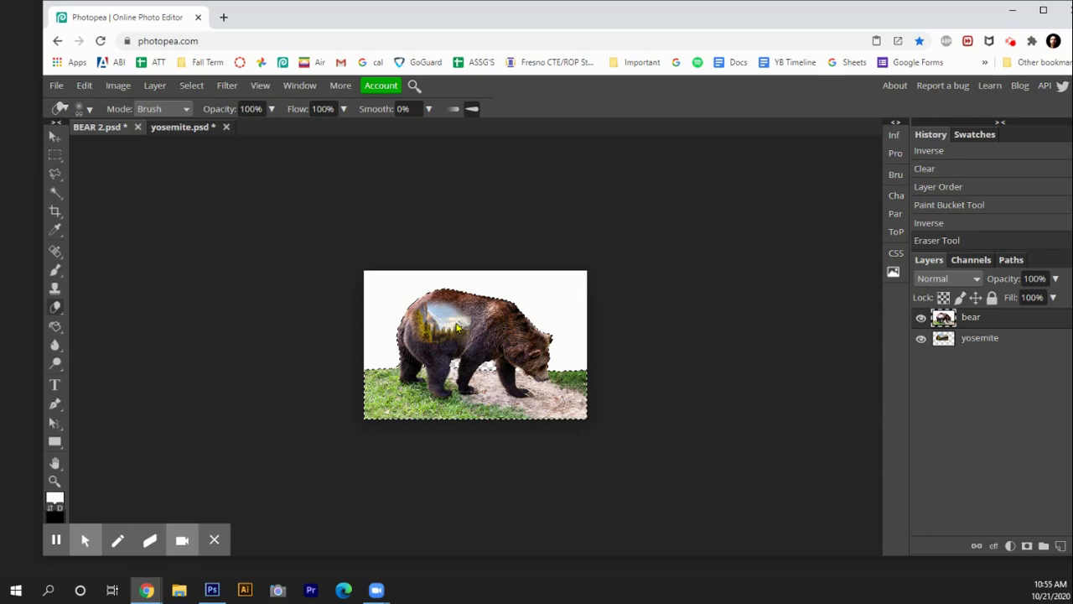
key("ctrl+z")
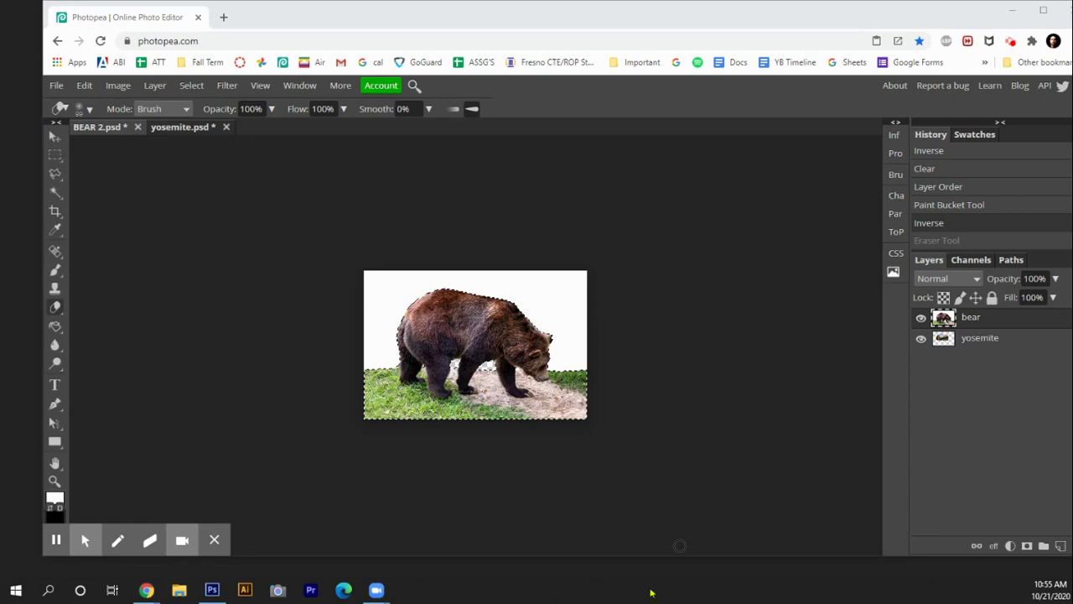
Lower the eraser opacity to 24%
left_click(470, 242)
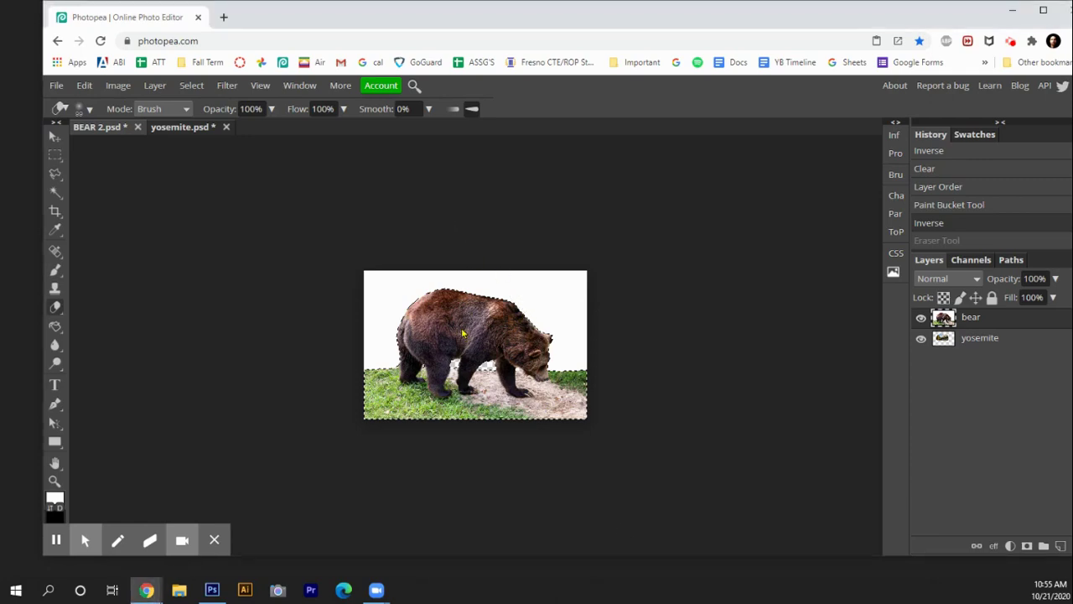
left_click(272, 109)
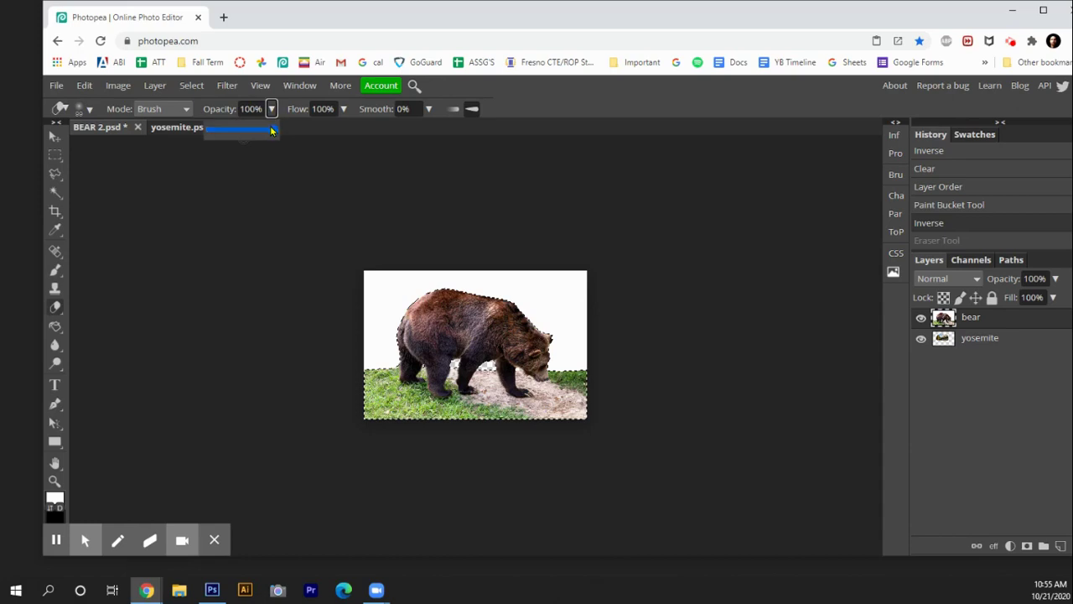
left_click_drag(276, 129, 226, 134)
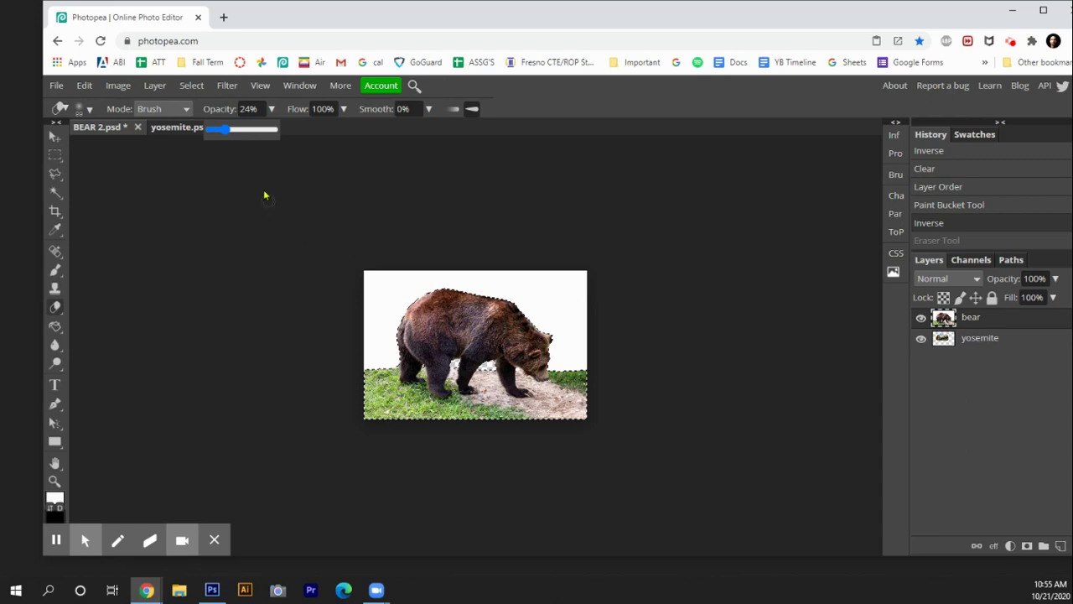
Softly erase over the bear's back to reveal Yosemite, then deselect
mouse_move(421, 288)
left_mouse_down()
mouse_move(465, 324)
mouse_move(422, 326)
mouse_move(483, 314)
mouse_move(434, 327)
mouse_move(485, 324)
mouse_move(495, 349)
mouse_move(427, 352)
mouse_move(469, 323)
mouse_move(449, 321)
mouse_move(462, 323)
mouse_move(435, 325)
mouse_move(471, 337)
mouse_move(439, 345)
mouse_move(465, 331)
mouse_move(489, 337)
mouse_move(479, 340)
mouse_move(470, 343)
mouse_move(494, 325)
mouse_move(505, 341)
mouse_move(470, 313)
mouse_move(439, 319)
mouse_move(419, 345)
mouse_move(416, 337)
mouse_move(411, 347)
mouse_move(444, 366)
left_mouse_up()
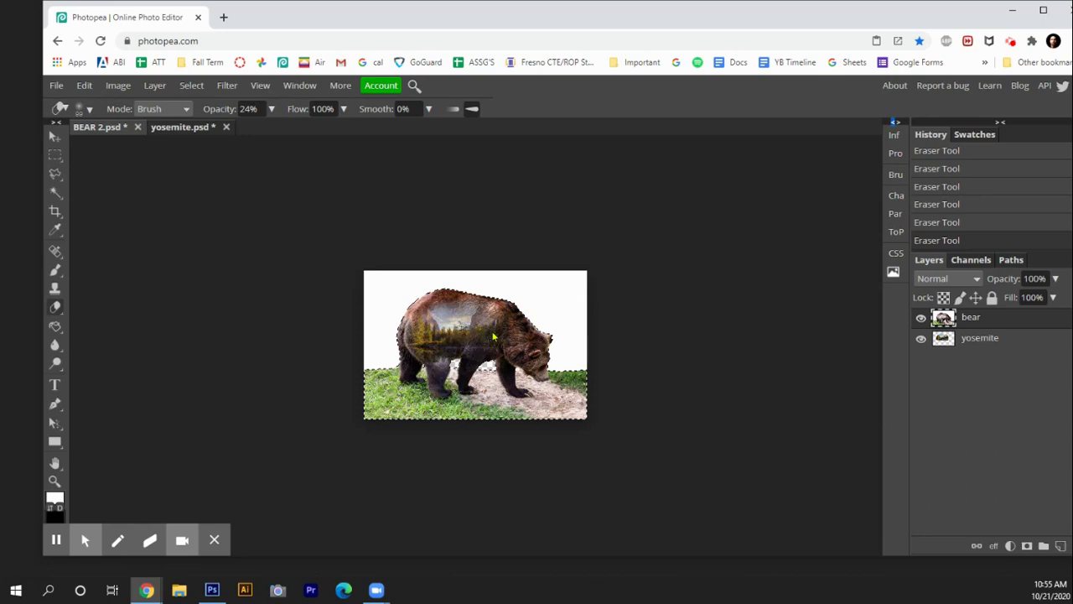
key("ctrl+z")
key("ctrl+z")
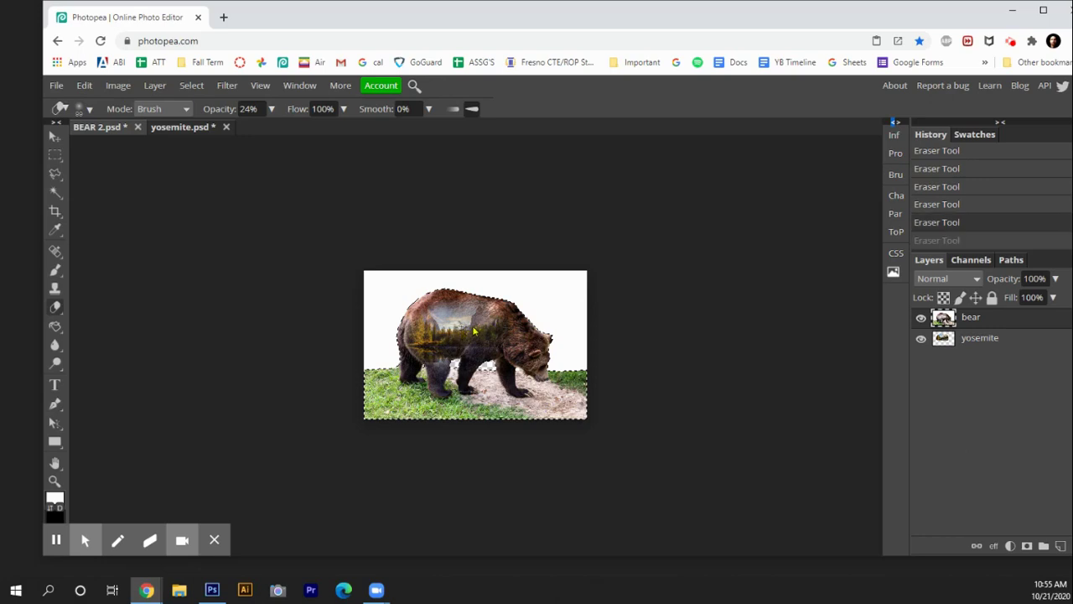
key("ctrl+z")
key("ctrl+z")
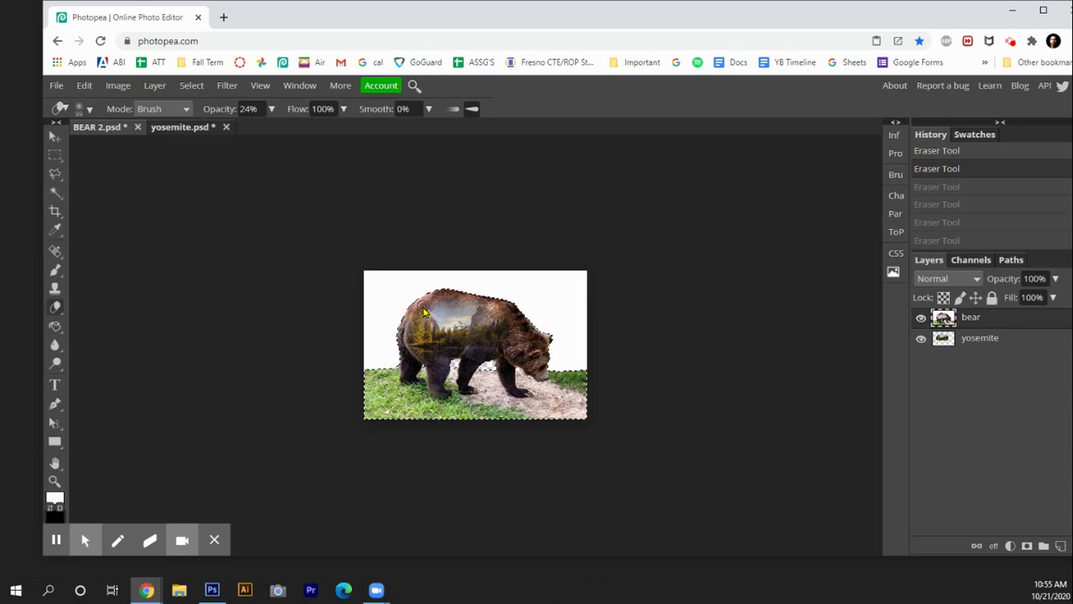
key("ctrl+shift+z")
key("ctrl+shift+z")
key("ctrl+shift+z")
key("ctrl+shift+z")
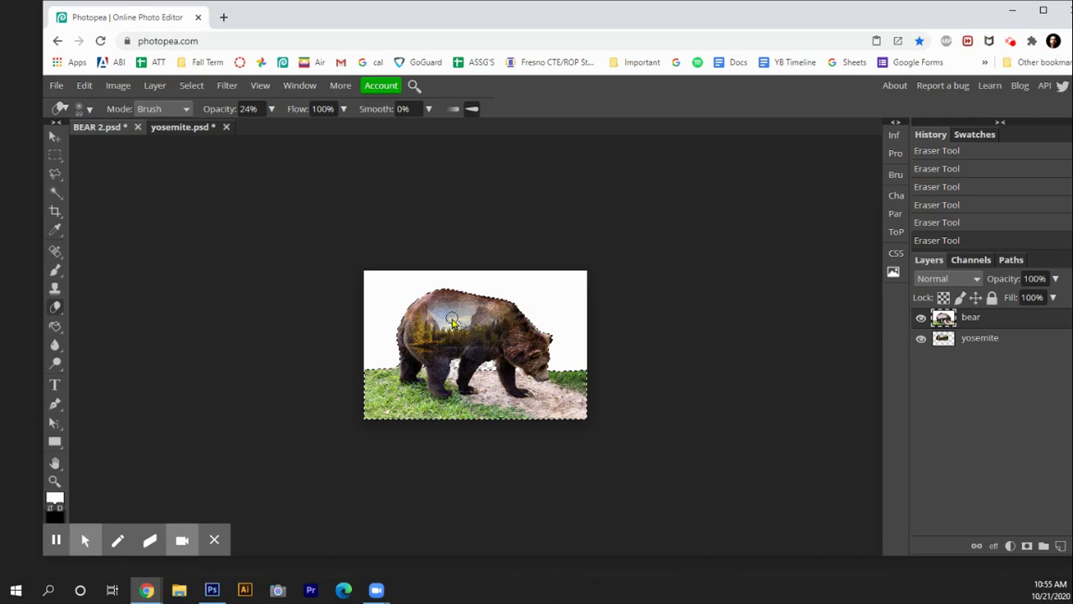
mouse_move(448, 321)
left_mouse_down()
mouse_move(491, 309)
mouse_move(458, 320)
mouse_move(490, 340)
left_mouse_up()
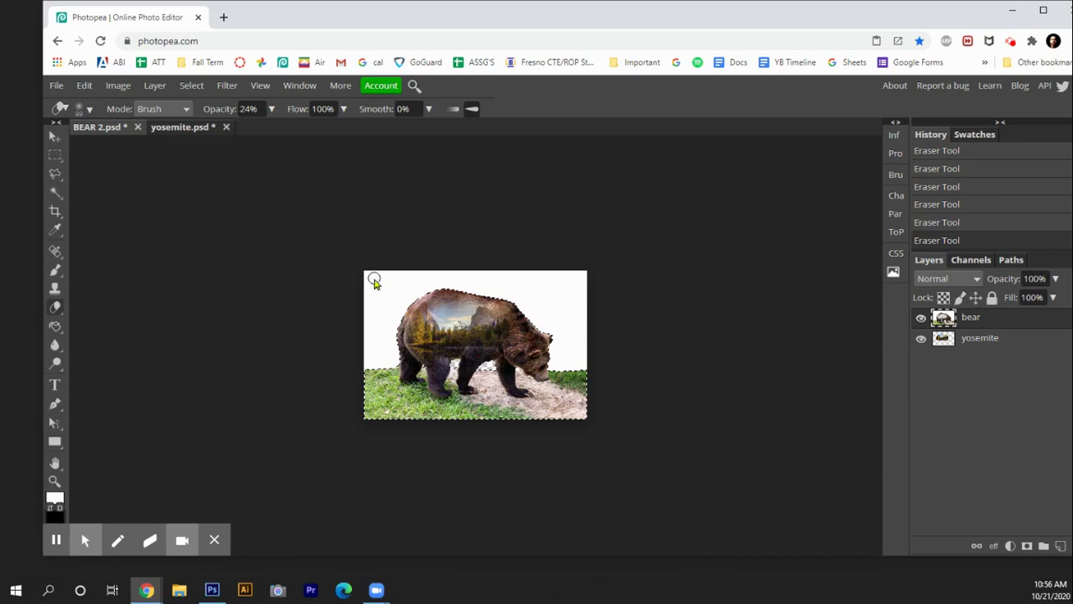
key("ctrl+d")
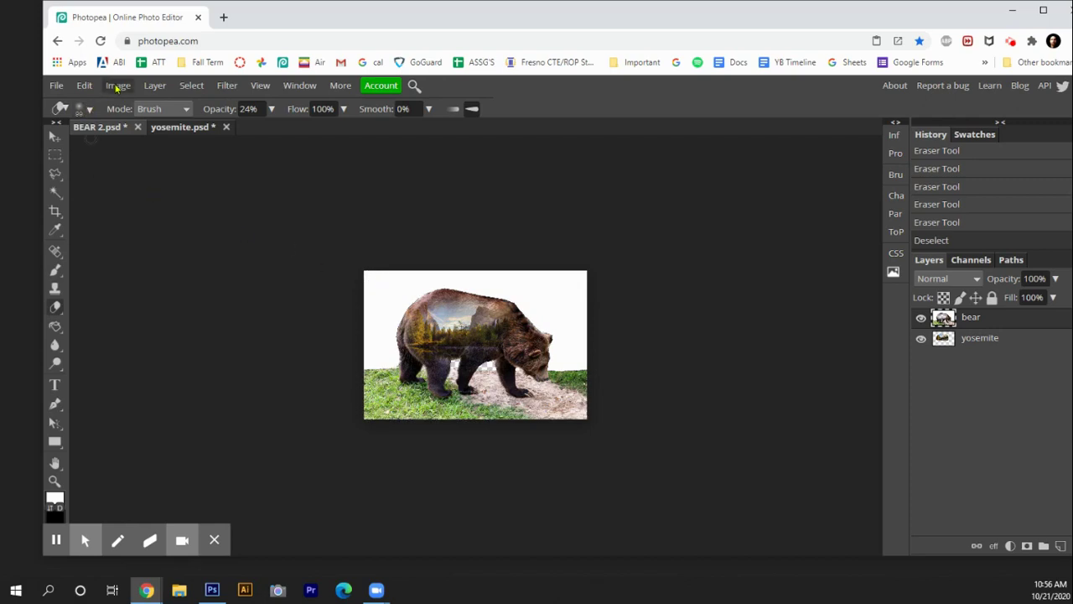
Flatten into a single Background layer and save a JPG export at 100% quality
left_click(155, 85)
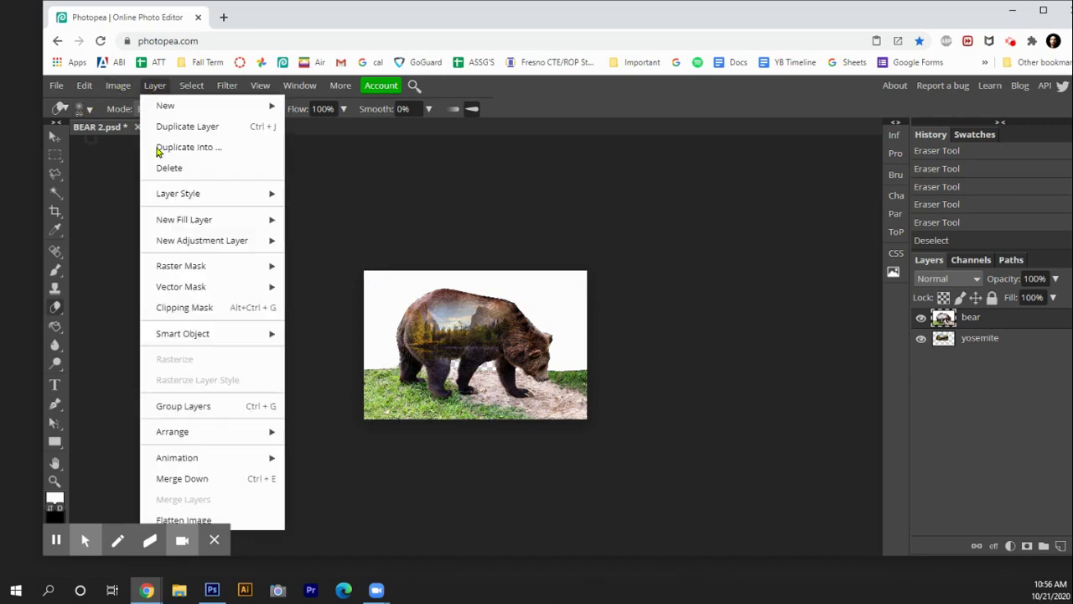
left_click(255, 522)
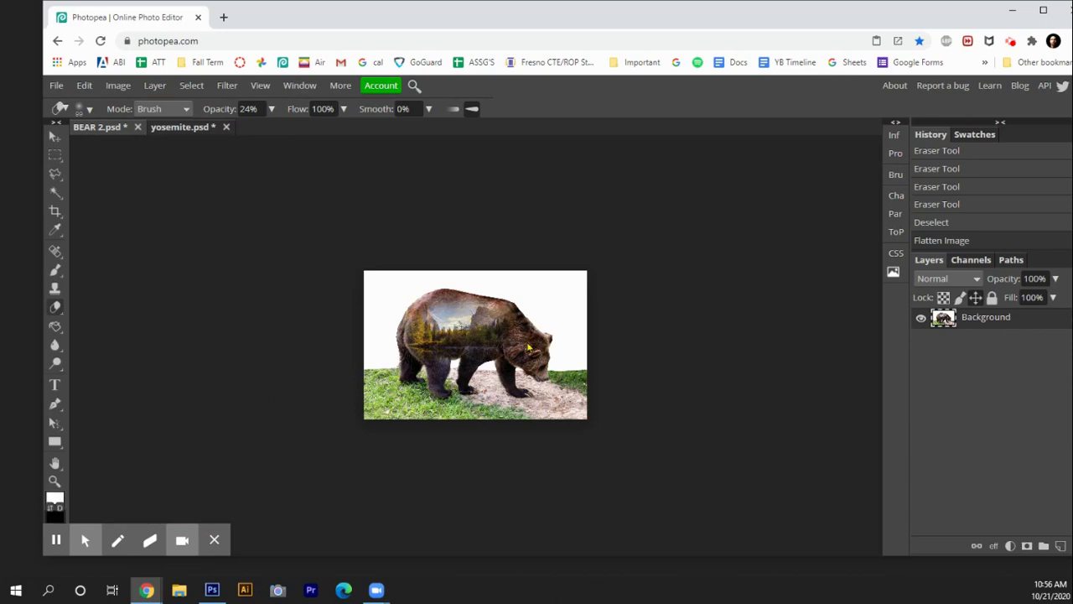
left_click(56, 85)
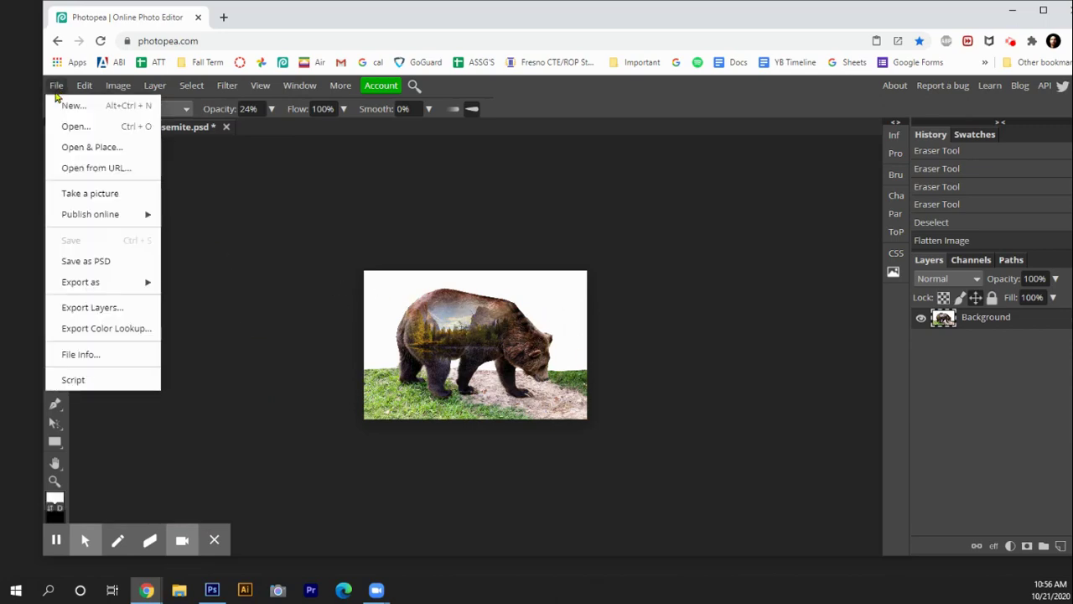
mouse_move(93, 283)
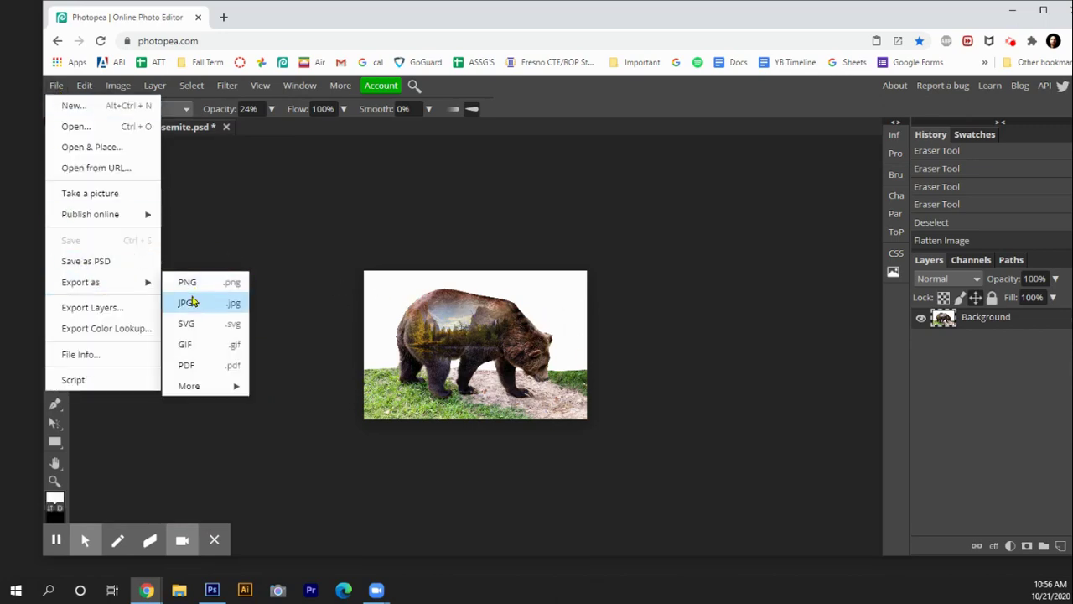
left_click(191, 302)
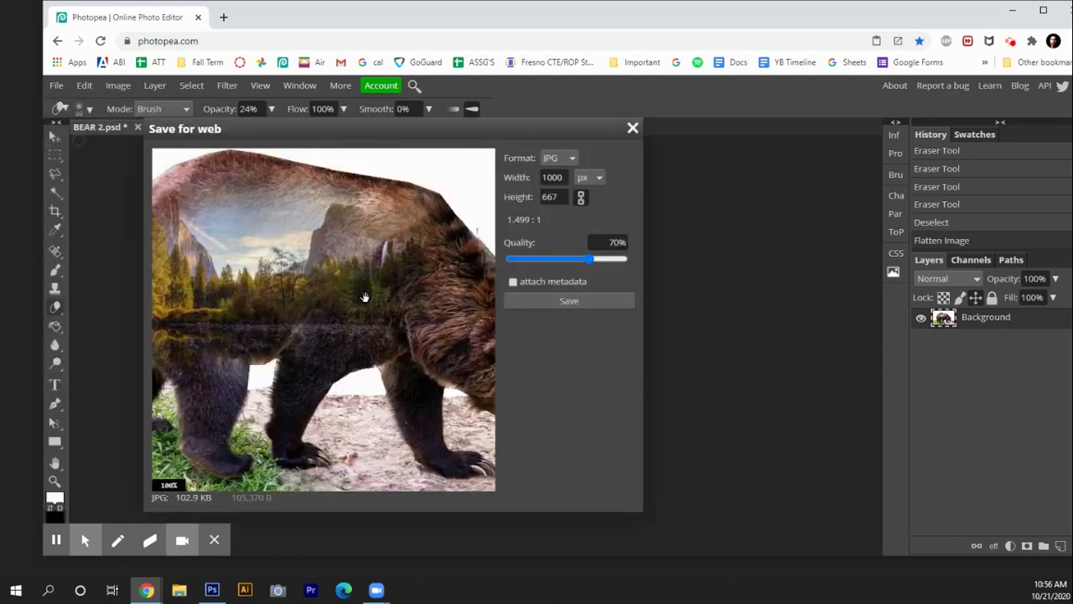
left_click_drag(589, 258, 645, 262)
left_click(577, 302)
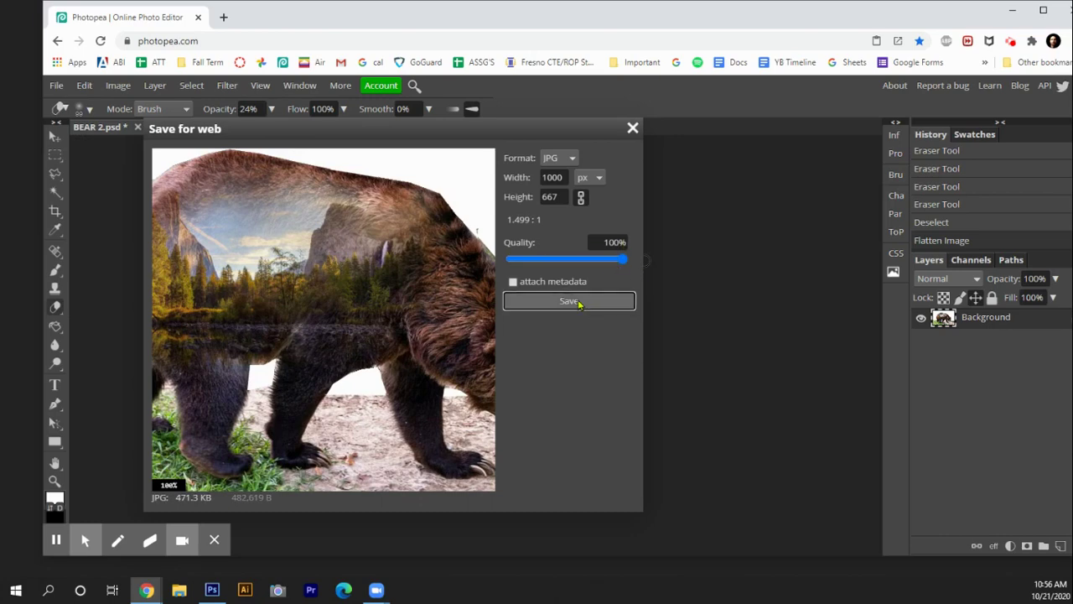